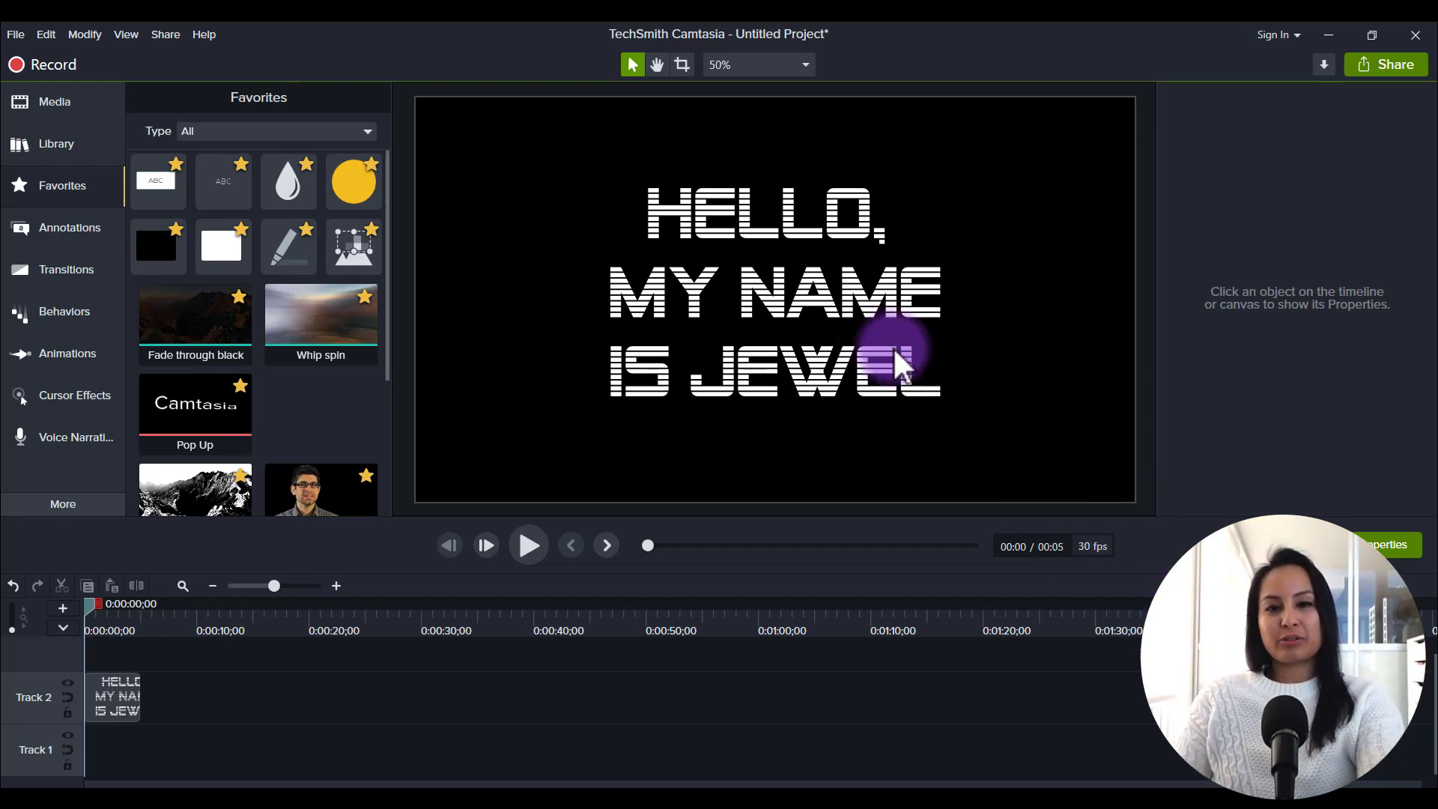
Select the HELLO, MY NAME IS JEWEL title callout to view its Callout properties
{"action": "left_click", "coordinate": [816, 361]}
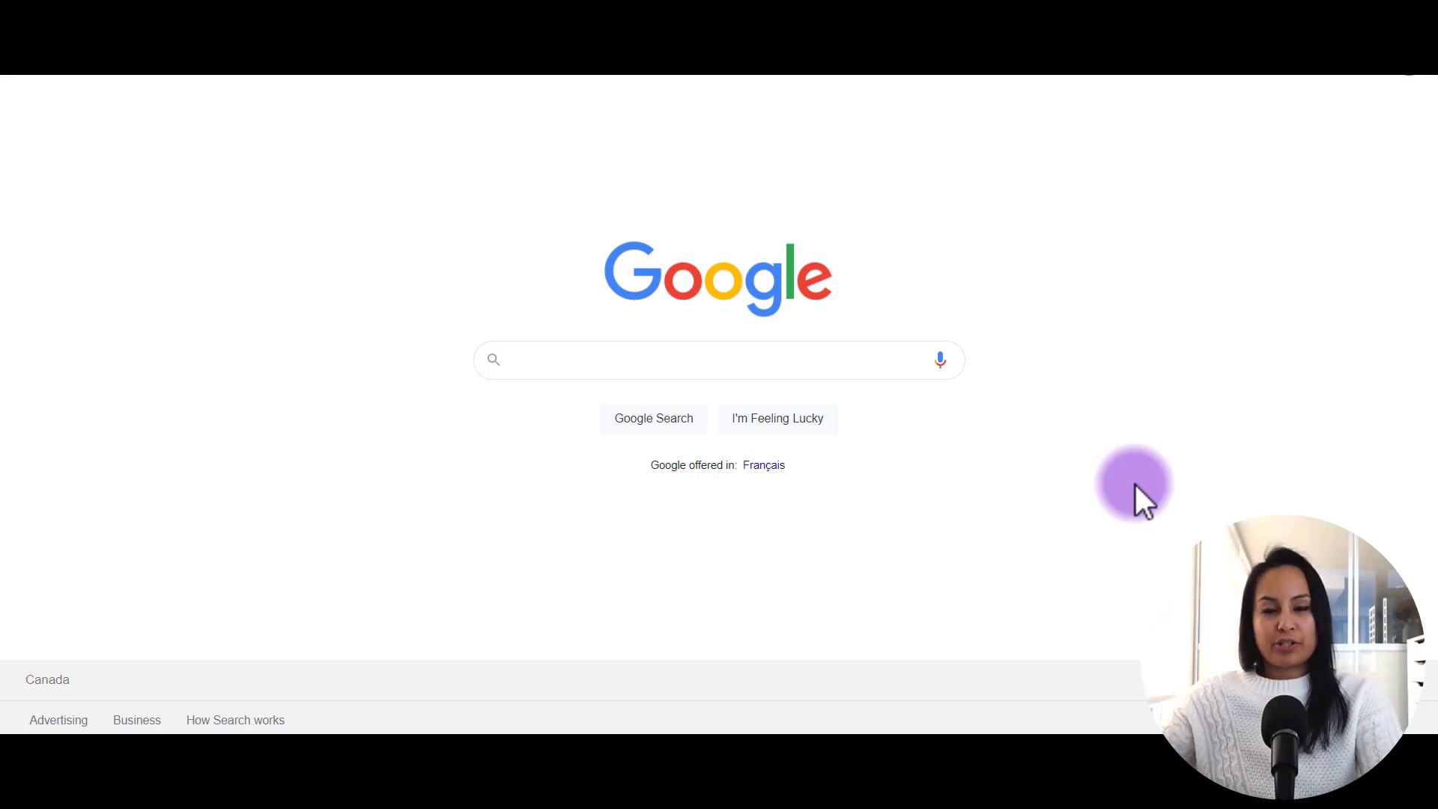
Run a Google search for 'free fonts'
{"action": "left_click", "coordinate": [602, 360]}
{"action": "type", "text": "free fonts"}
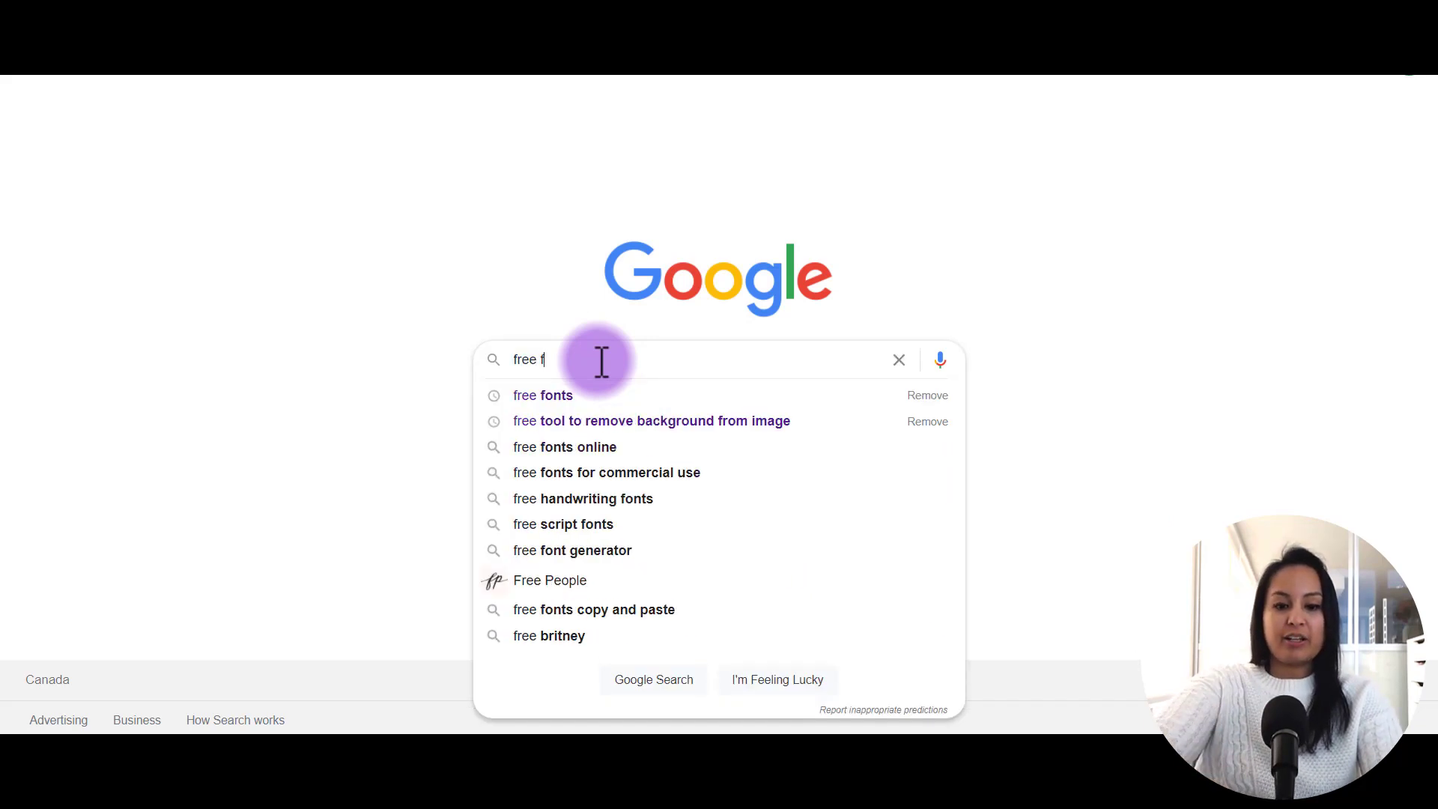
{"action": "key", "text": "Return"}
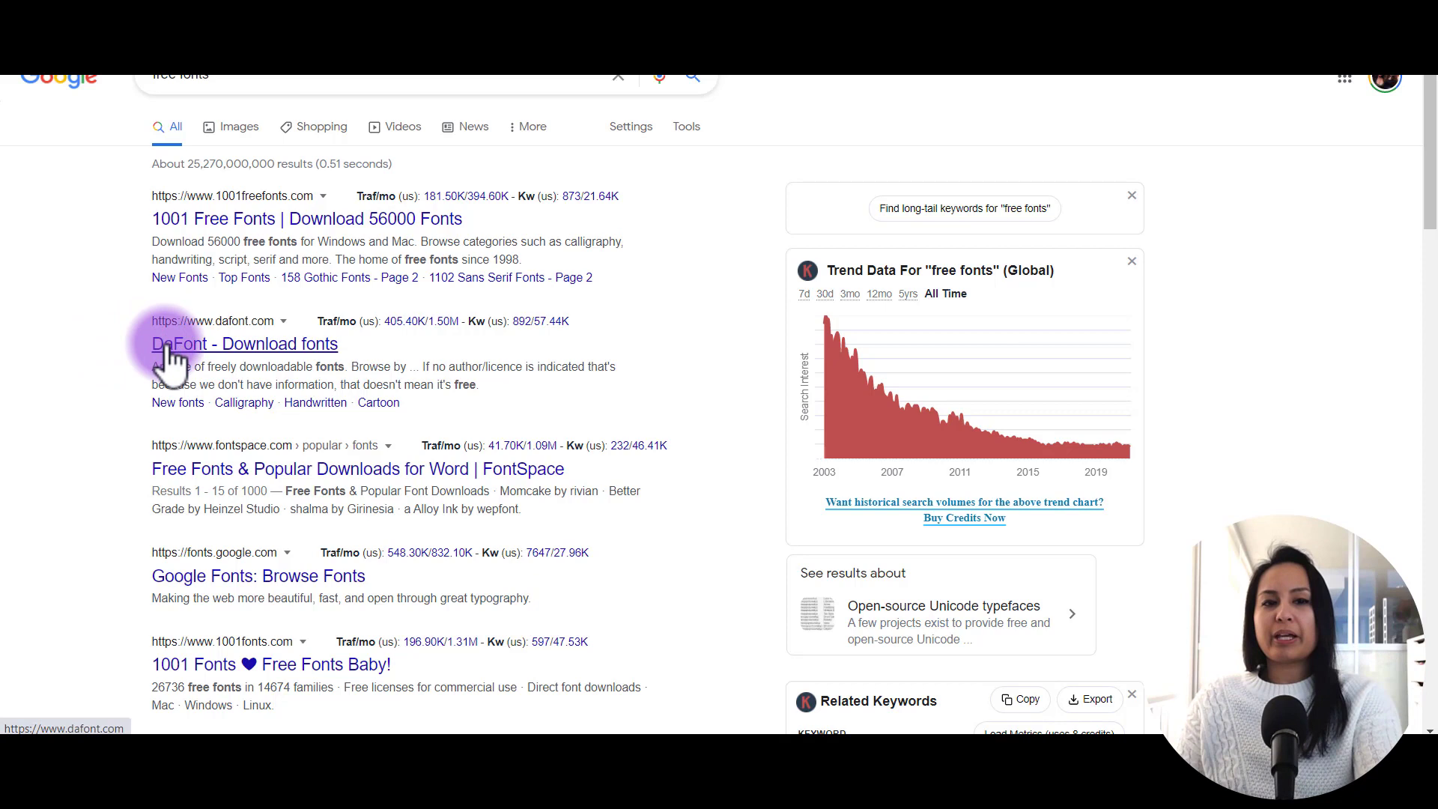
Open the 1001 Free Fonts result and browse its homepage
{"action": "left_click", "coordinate": [229, 231]}
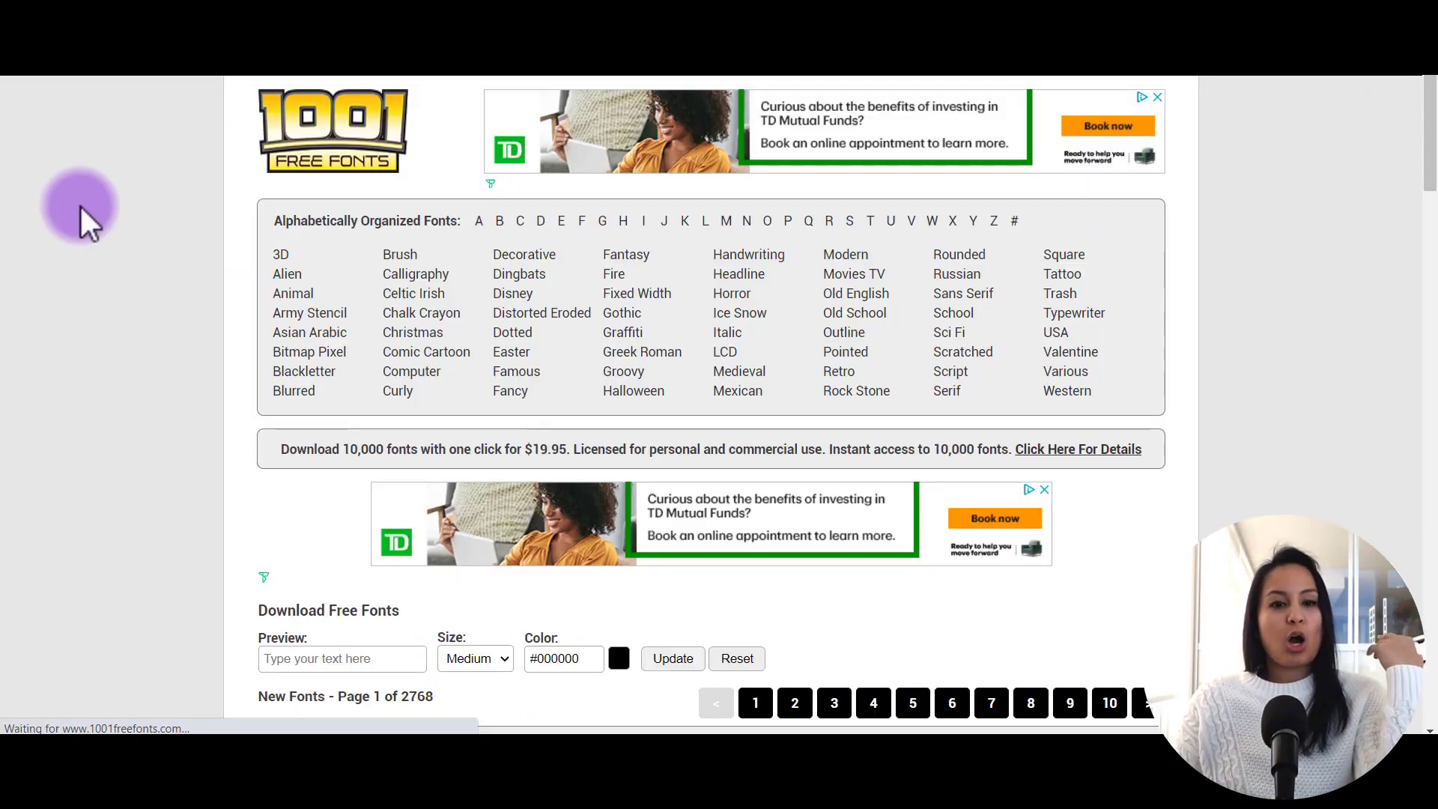
{"action": "scroll", "coordinate": [81, 207], "scroll_direction": "down", "scroll_amount": 9}
{"action": "scroll", "coordinate": [81, 206], "scroll_direction": "down", "scroll_amount": 5}
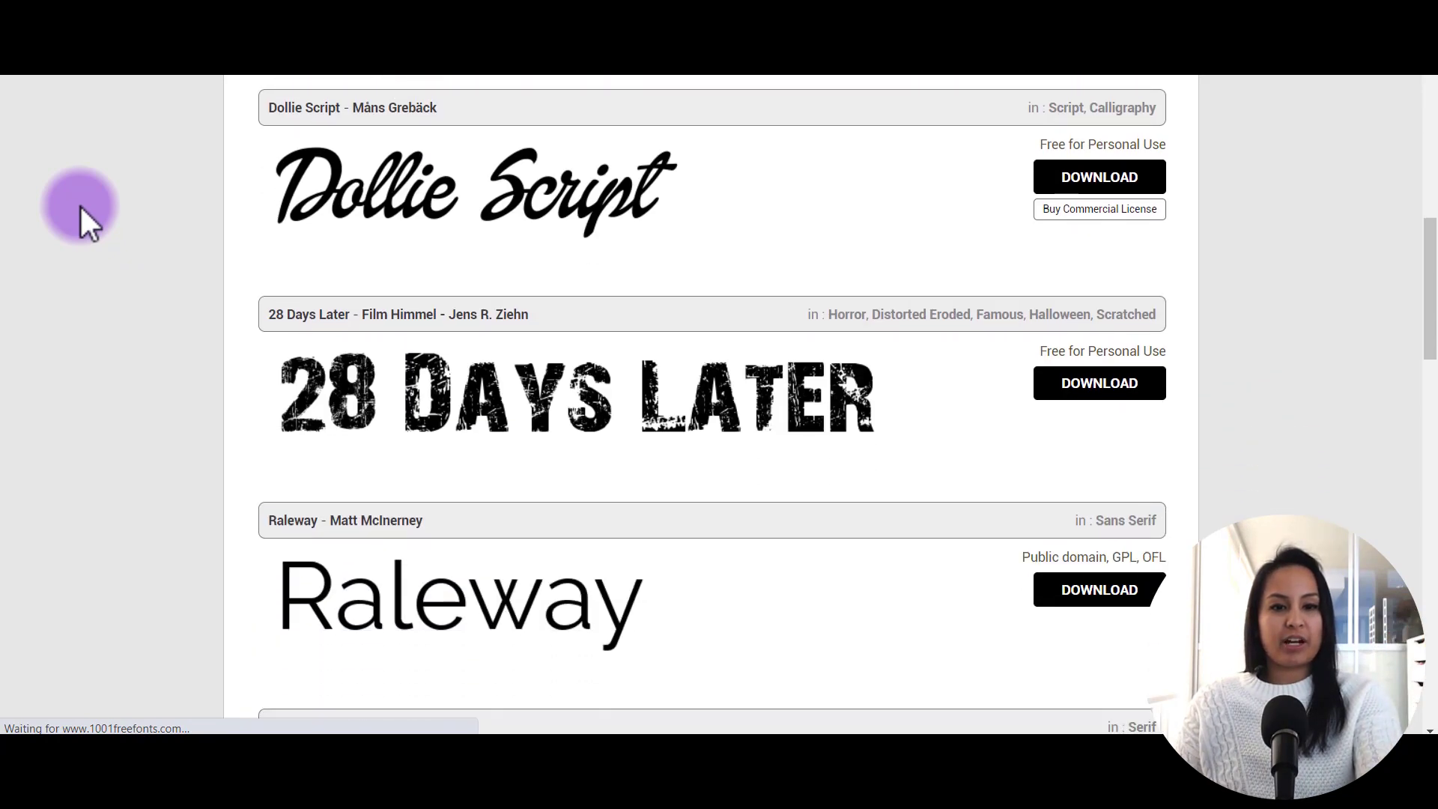
{"action": "scroll", "coordinate": [81, 207], "scroll_direction": "up", "scroll_amount": 12}
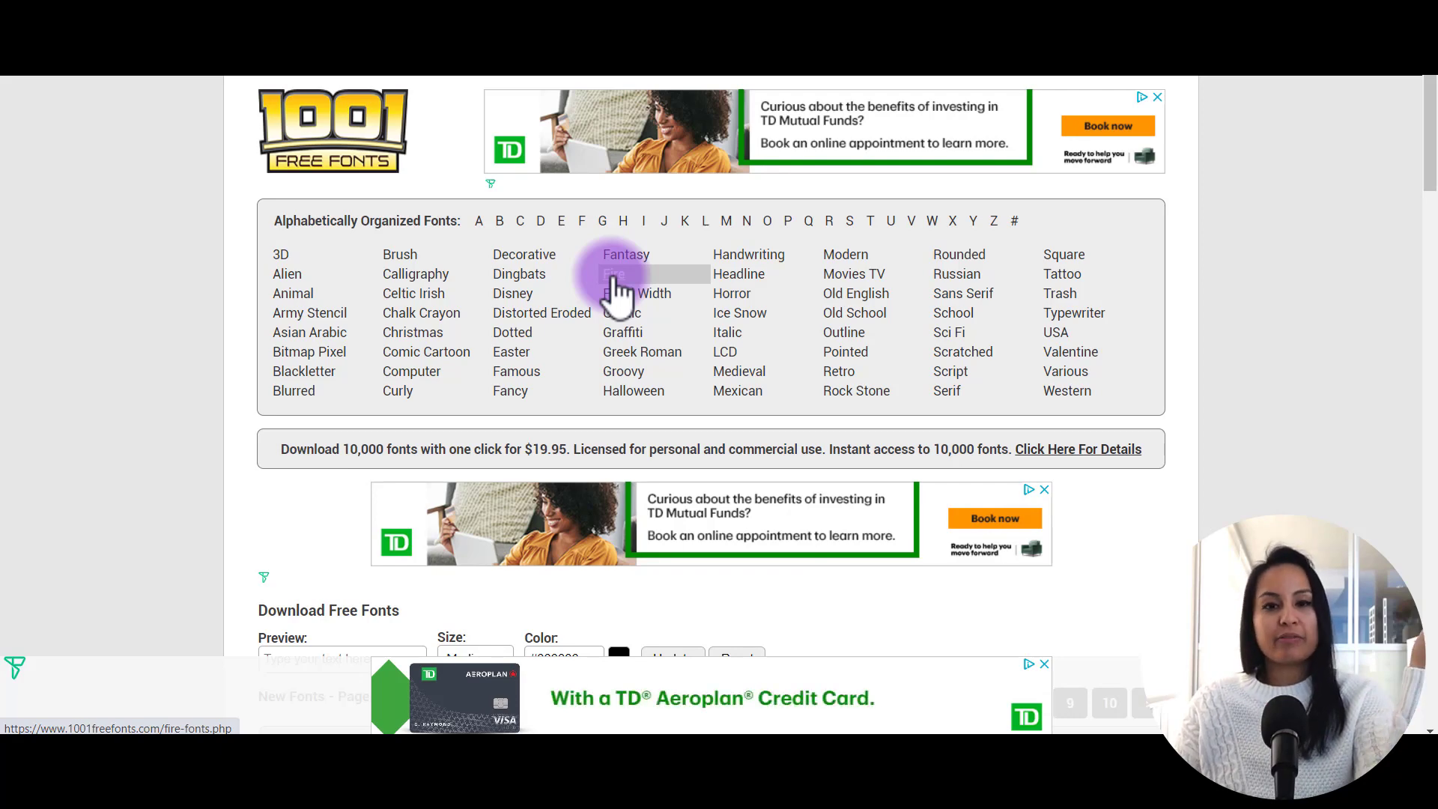
Open the Fire category and look through its font list
{"action": "left_click", "coordinate": [614, 283]}
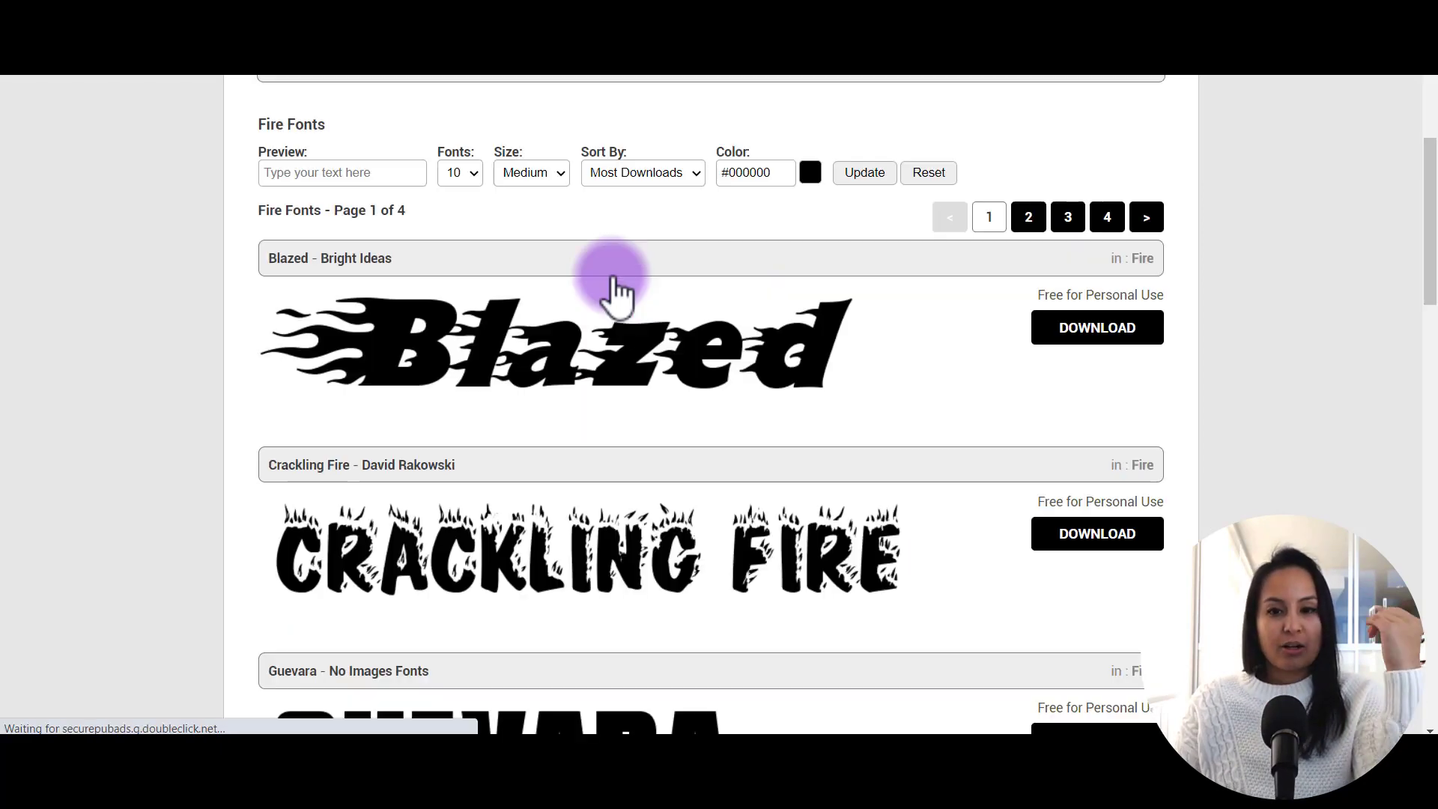
{"action": "scroll", "coordinate": [616, 285], "scroll_direction": "down", "scroll_amount": 3}
{"action": "scroll", "coordinate": [612, 281], "scroll_direction": "down", "scroll_amount": 10}
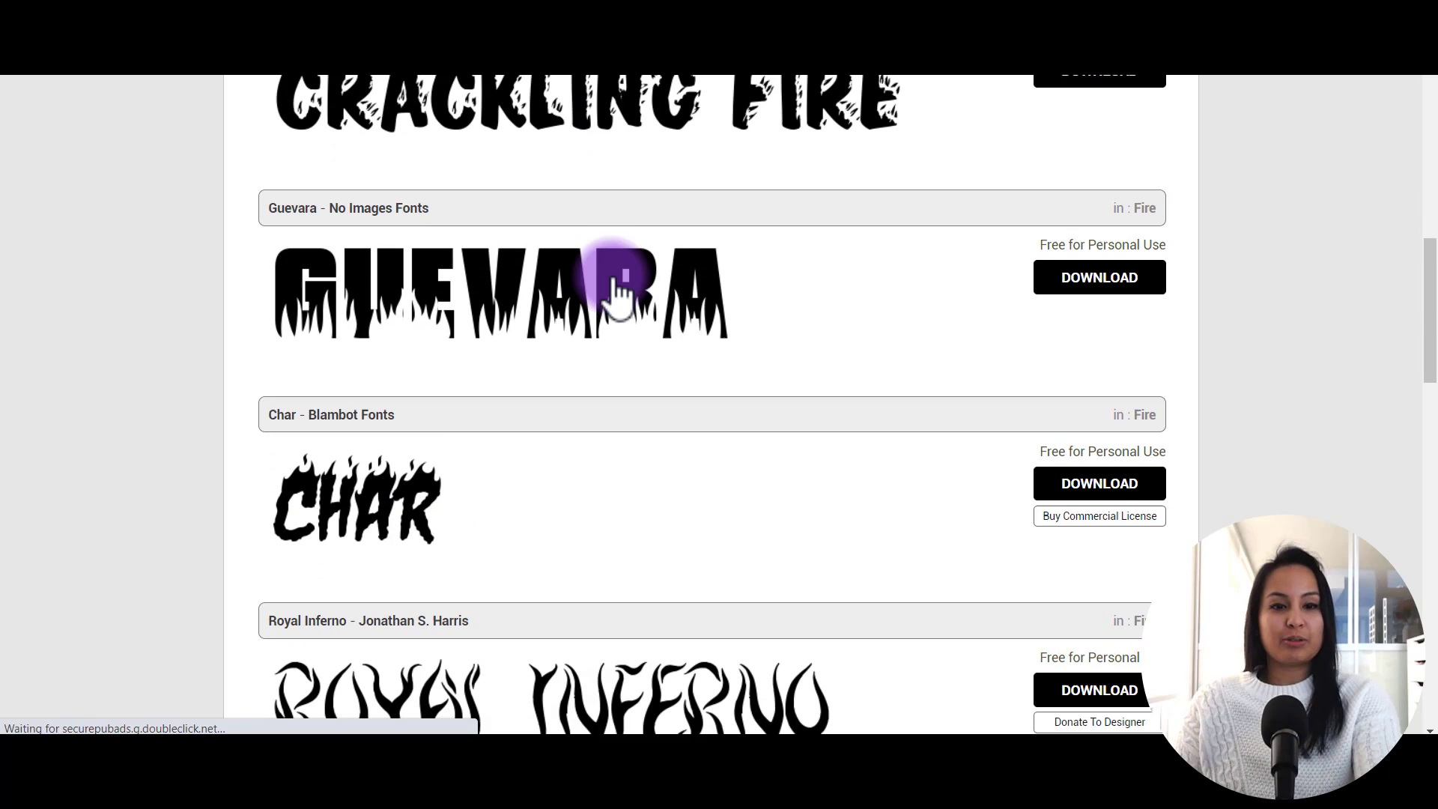
{"action": "scroll", "coordinate": [613, 281], "scroll_direction": "up", "scroll_amount": 6}
{"action": "scroll", "coordinate": [616, 288], "scroll_direction": "up", "scroll_amount": 6}
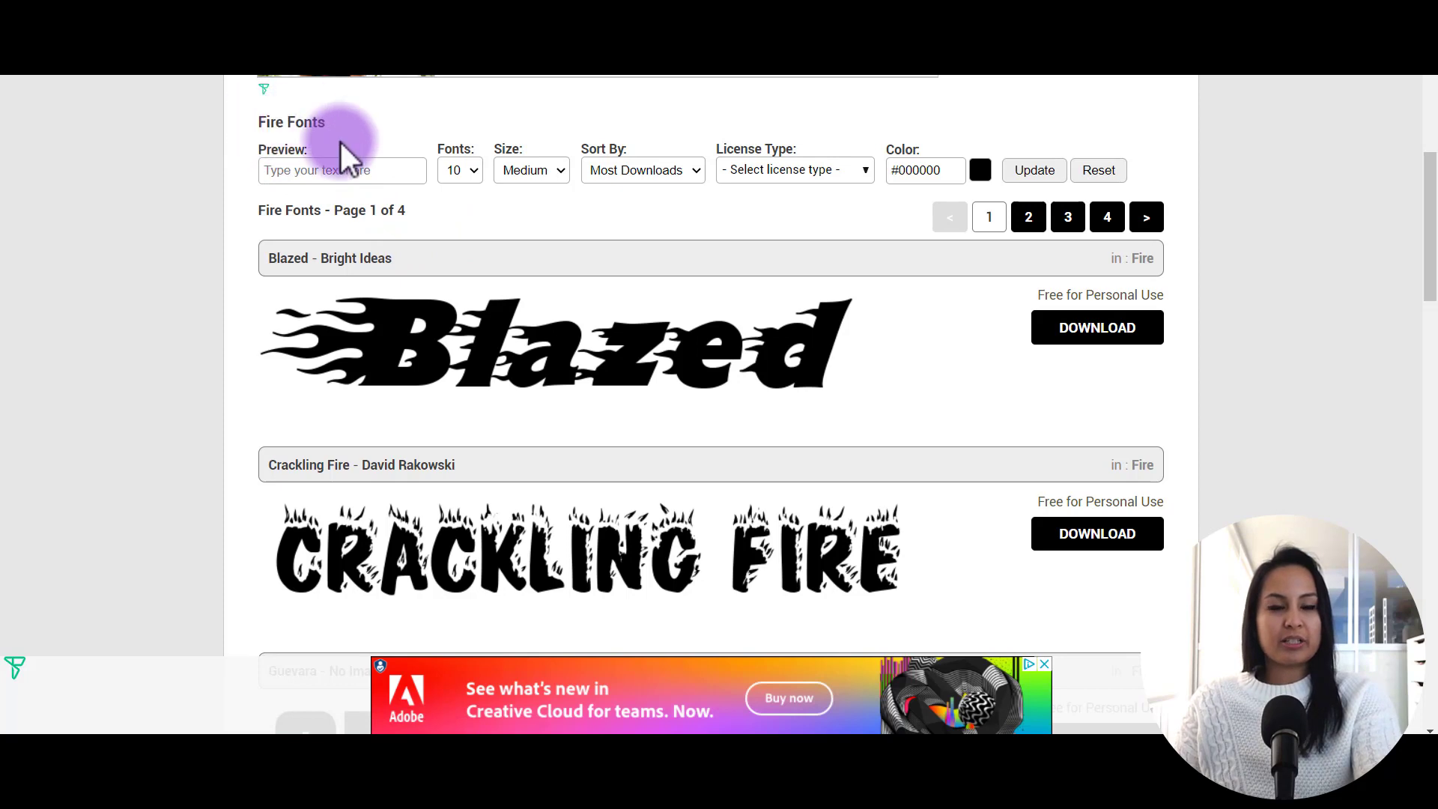
Set the custom preview text to 'Jewel' and update the font previews
{"action": "left_click", "coordinate": [328, 170]}
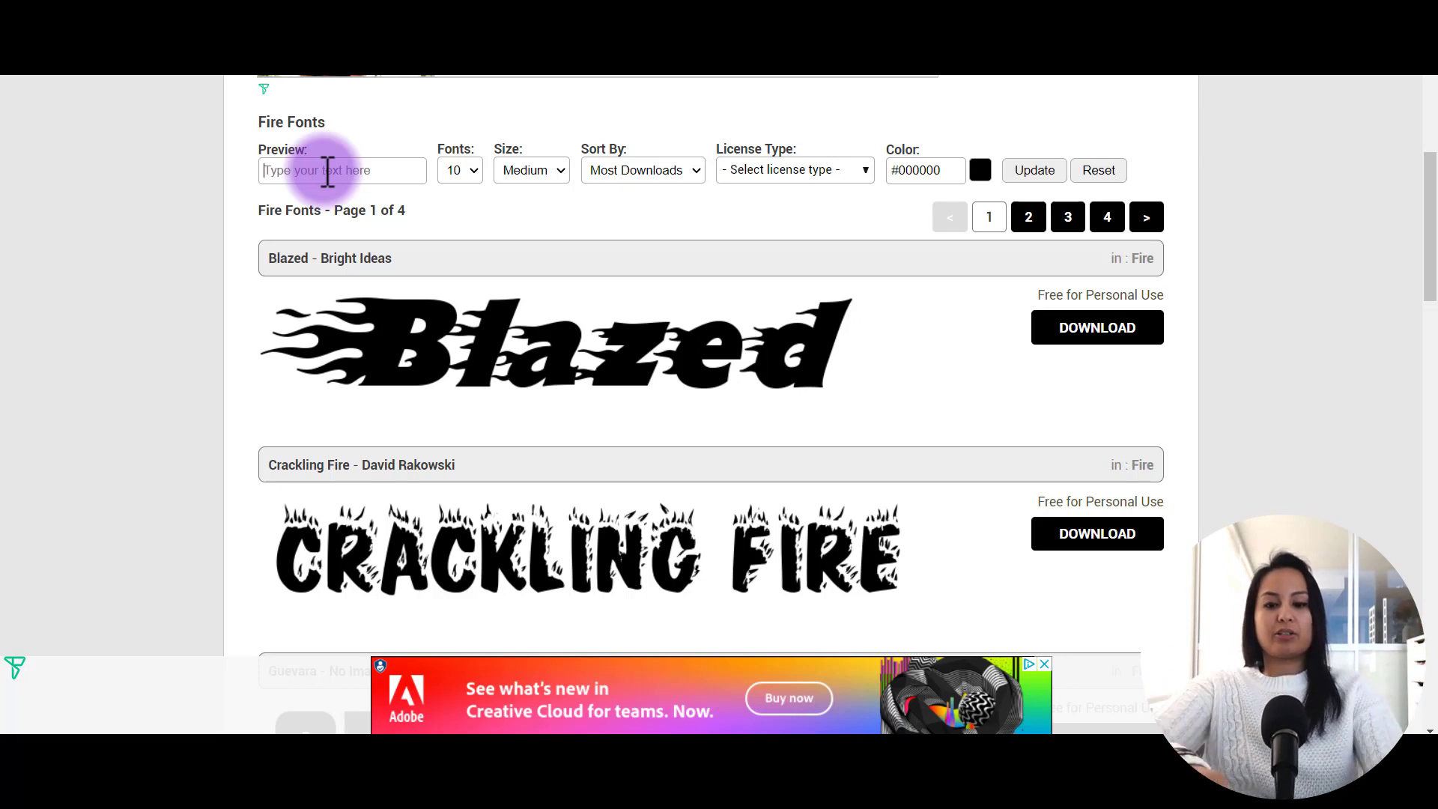
{"action": "type", "text": "Jewel"}
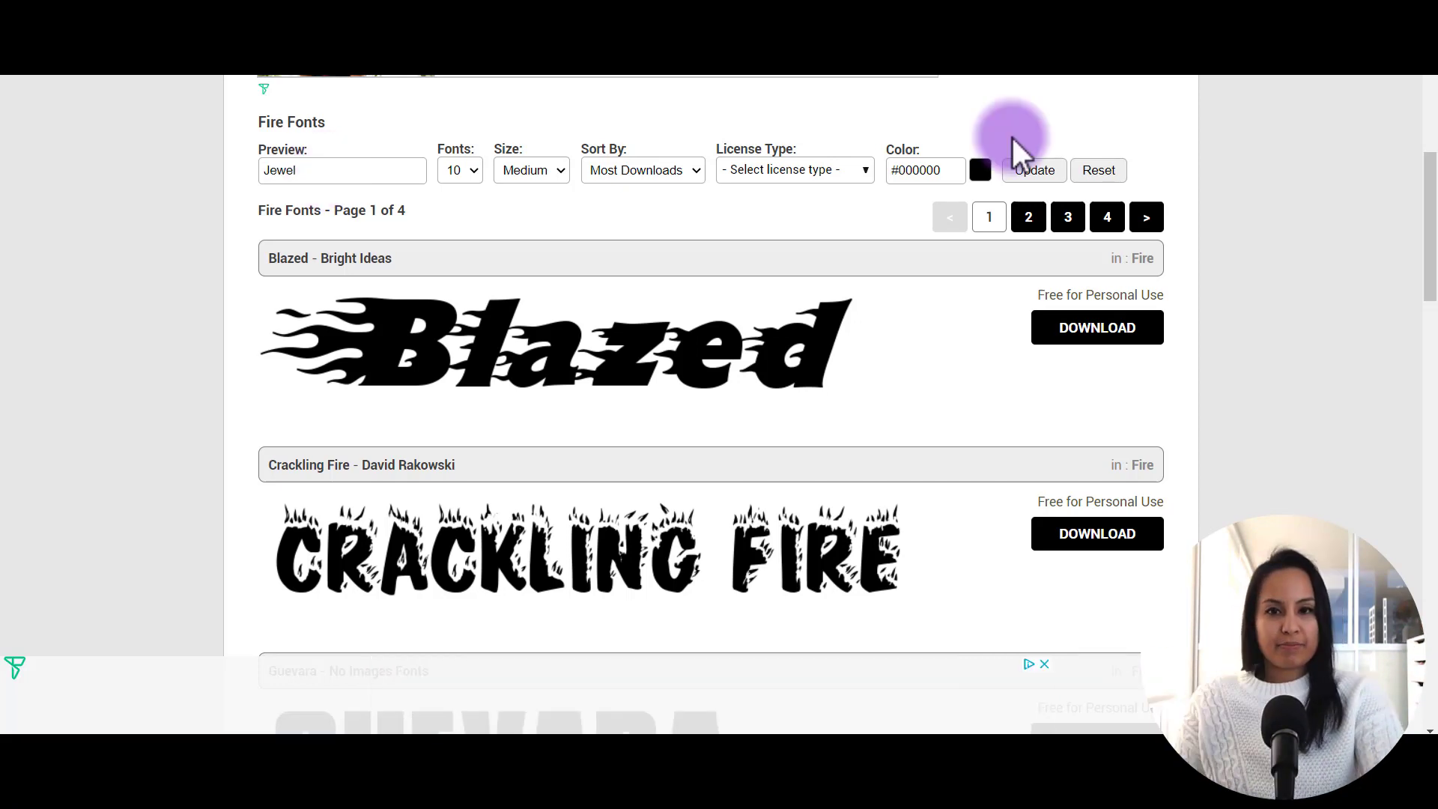
{"action": "left_click", "coordinate": [1034, 180]}
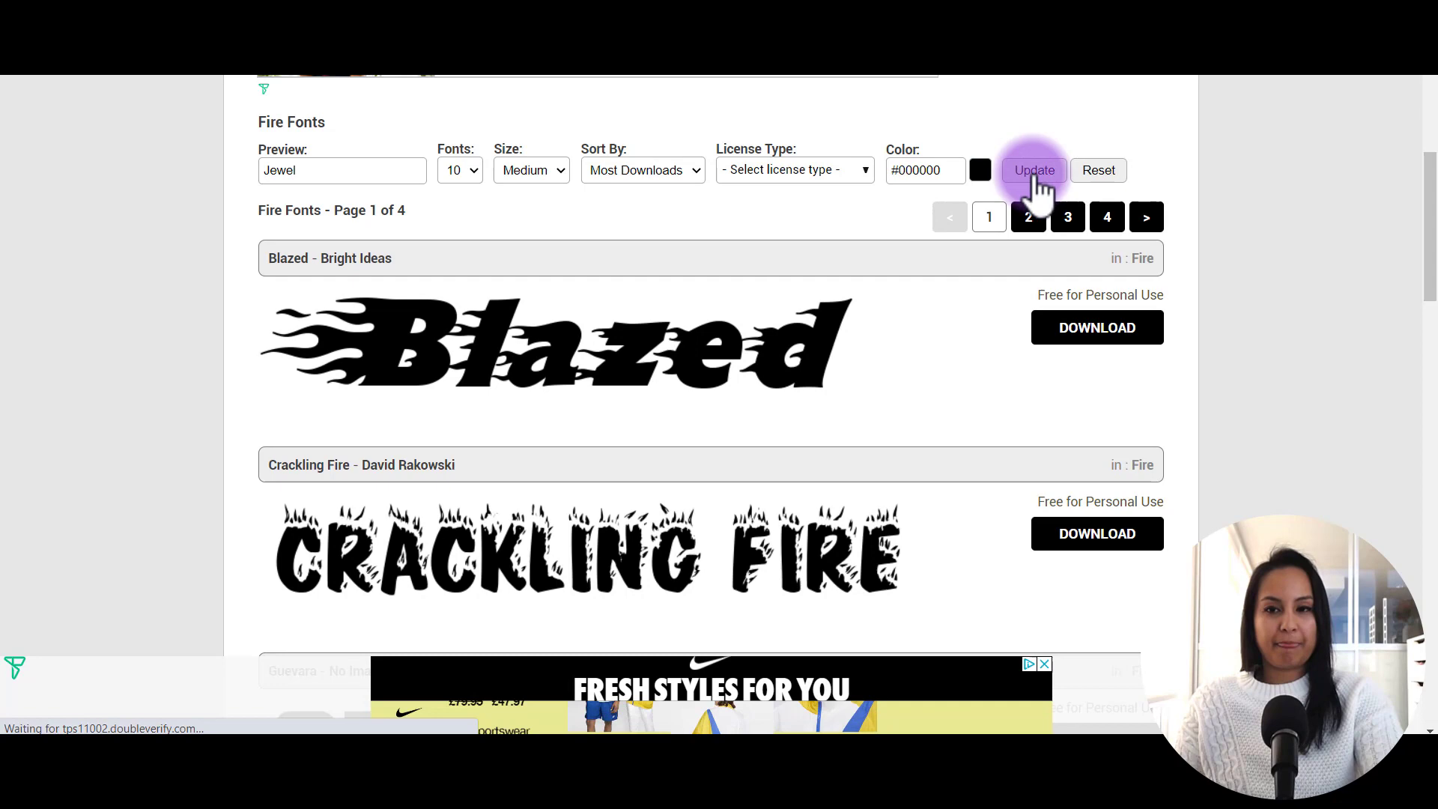
Scroll through the Fire font previews of Jewel to compare them
{"action": "scroll", "coordinate": [1000, 262], "scroll_direction": "down", "scroll_amount": 4}
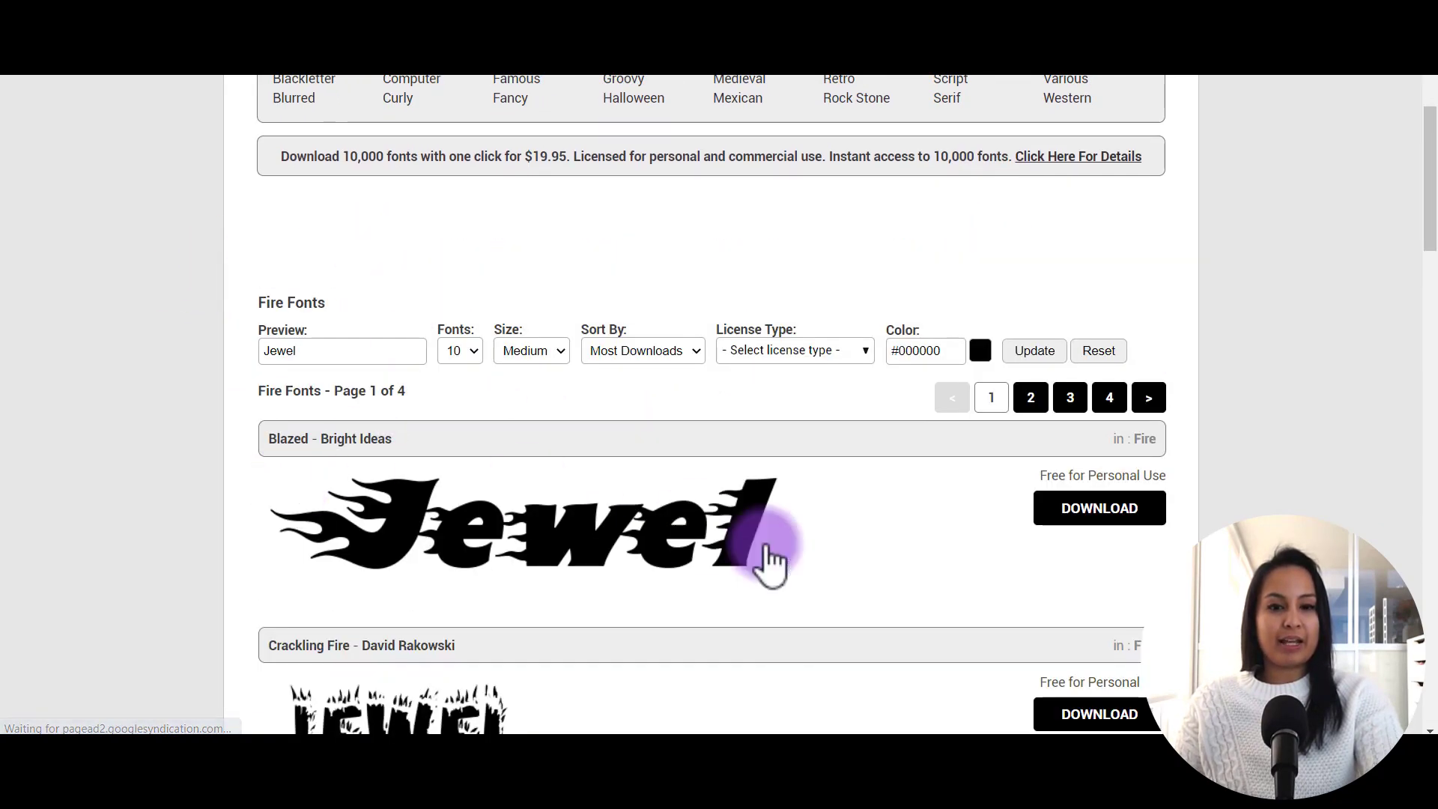
{"action": "scroll", "coordinate": [397, 449], "scroll_direction": "down", "scroll_amount": 3}
{"action": "scroll", "coordinate": [449, 517], "scroll_direction": "down", "scroll_amount": 1}
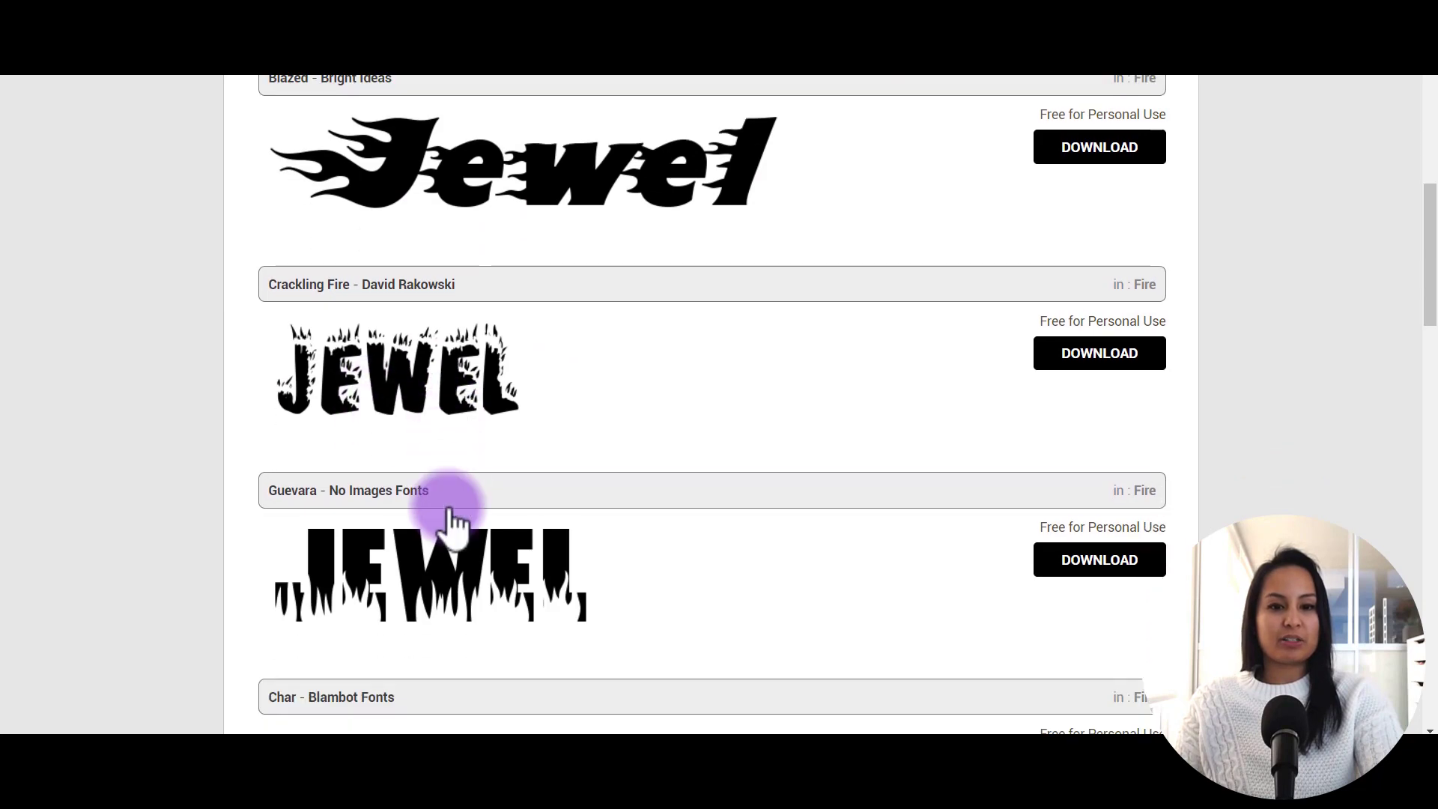
{"action": "scroll", "coordinate": [452, 517], "scroll_direction": "down", "scroll_amount": 2}
{"action": "scroll", "coordinate": [389, 474], "scroll_direction": "down", "scroll_amount": 4}
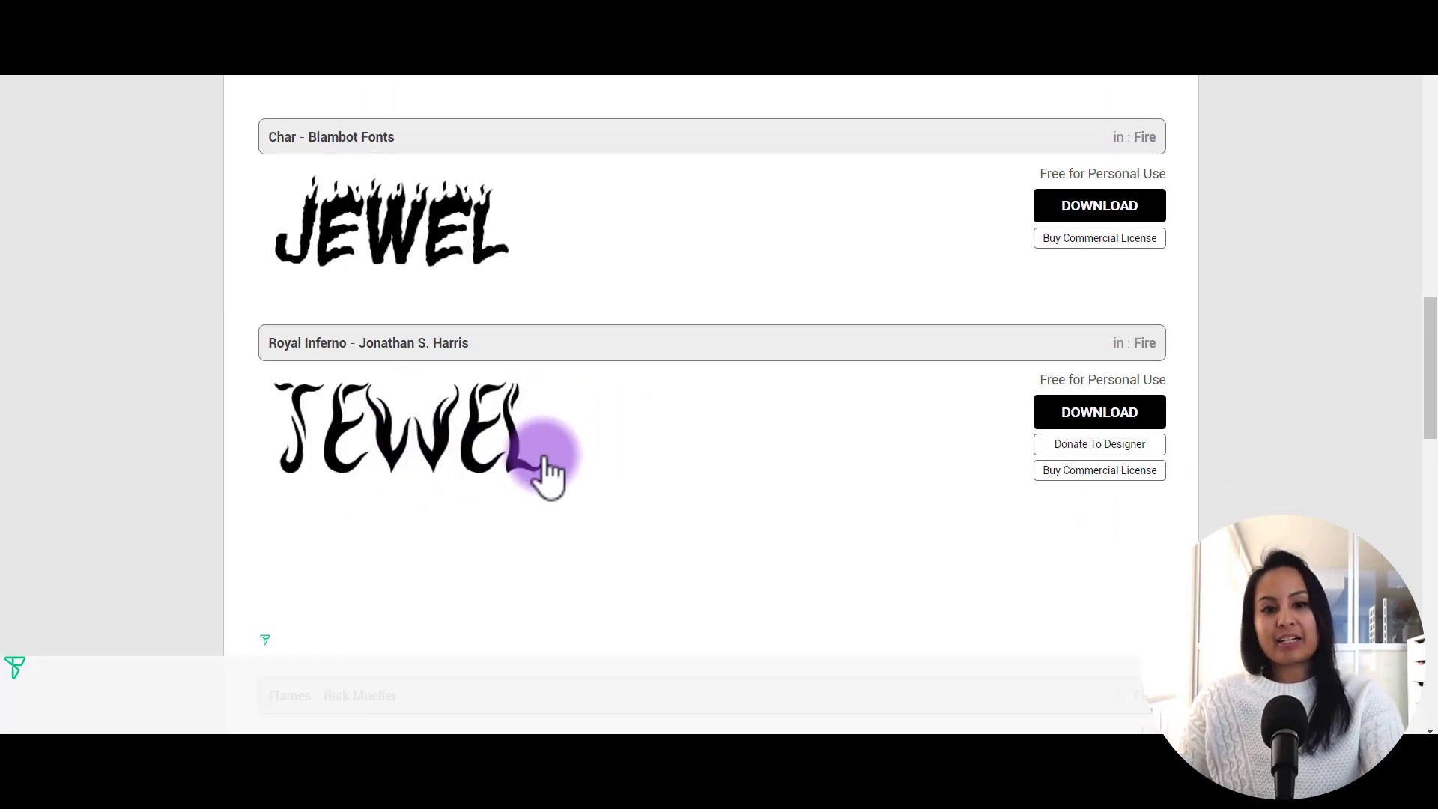
{"action": "scroll", "coordinate": [547, 472], "scroll_direction": "down", "scroll_amount": 4}
{"action": "scroll", "coordinate": [532, 469], "scroll_direction": "up", "scroll_amount": 10}
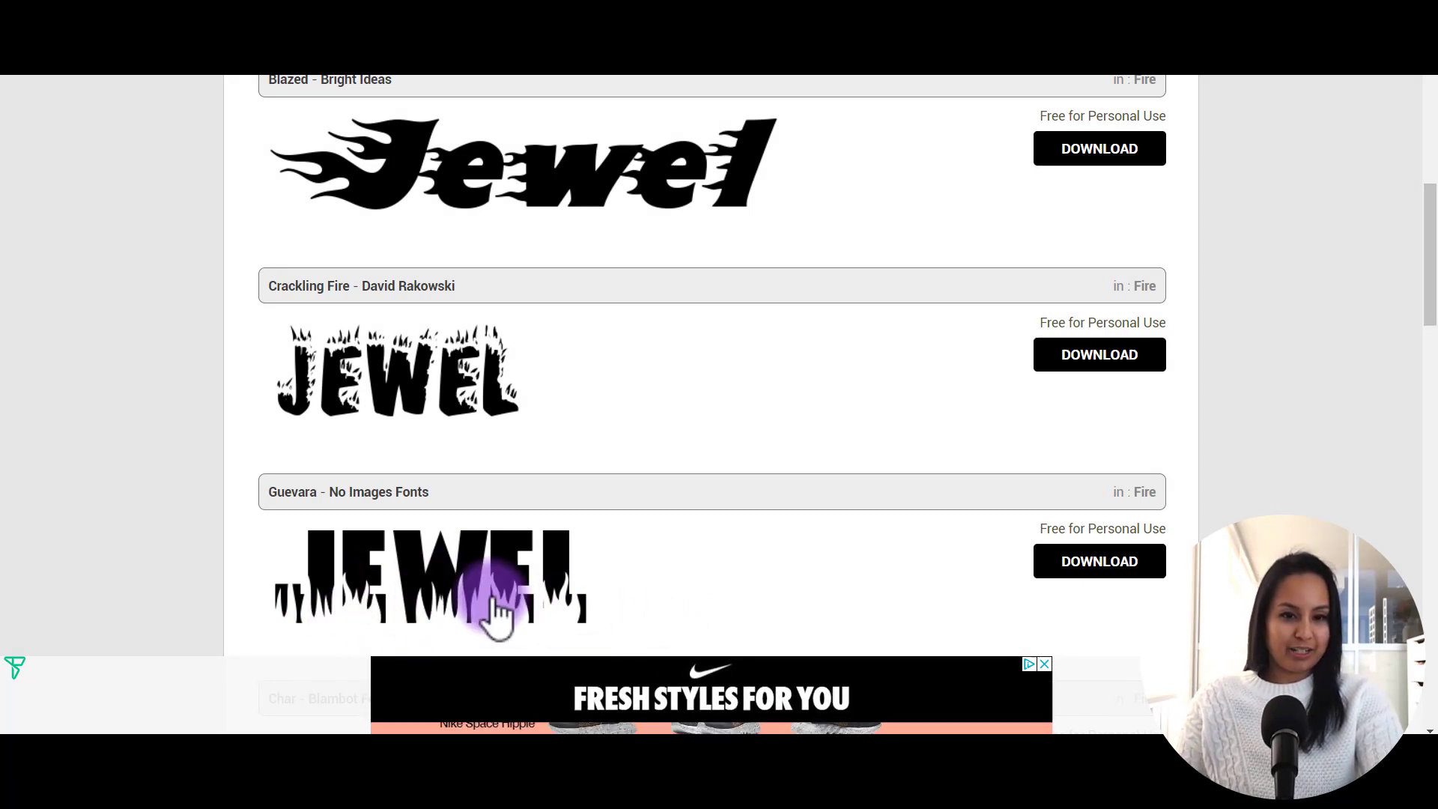
{"action": "scroll", "coordinate": [390, 592], "scroll_direction": "down", "scroll_amount": 1}
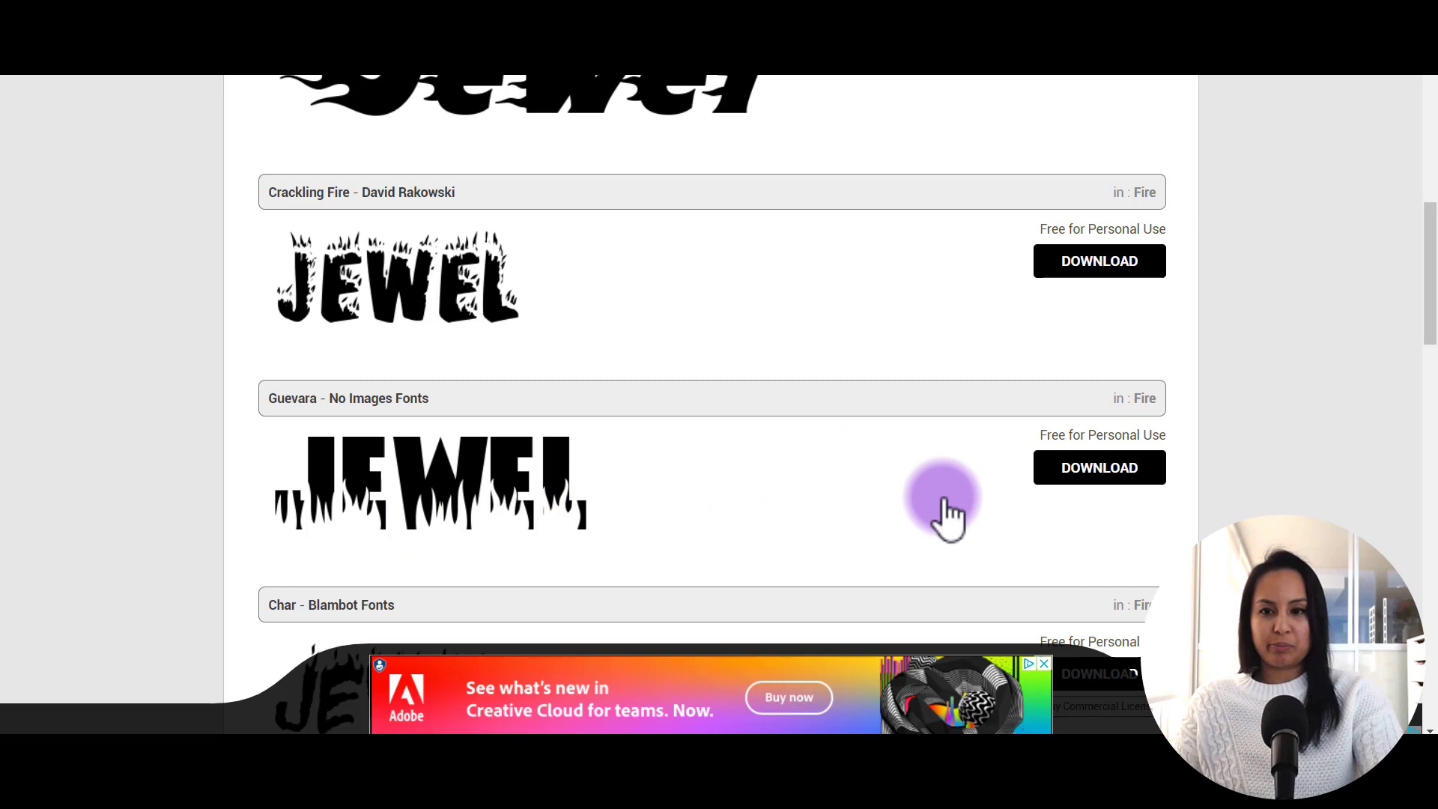
Download the Guevara font and drag guevara.zip onto the desktop
{"action": "left_click", "coordinate": [1065, 475]}
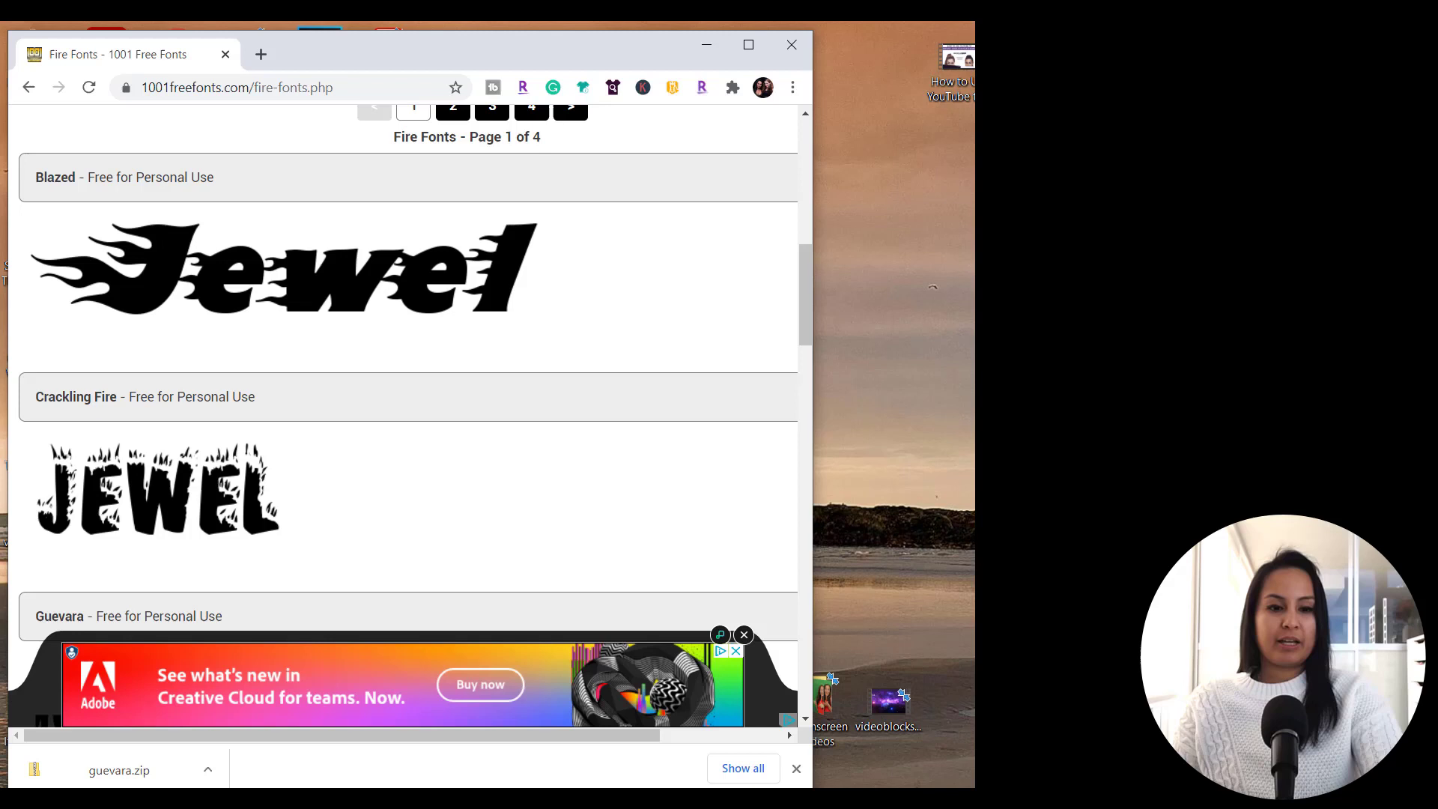
{"action": "left_click_drag", "start_coordinate": [66, 775], "coordinate": [884, 428]}
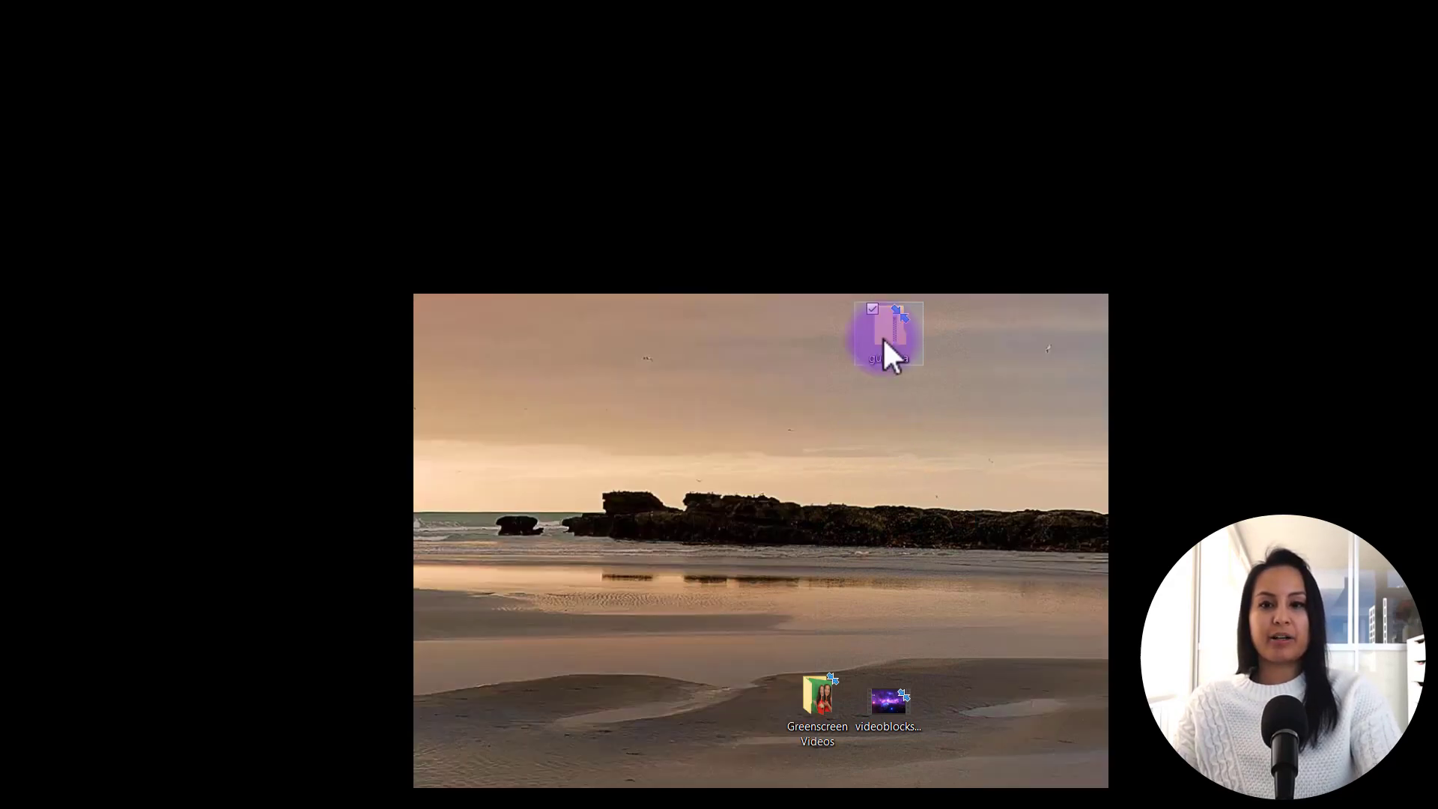
Use Extract All on guevara.zip to unpack it into a guevara folder
{"action": "right_click", "coordinate": [884, 352]}
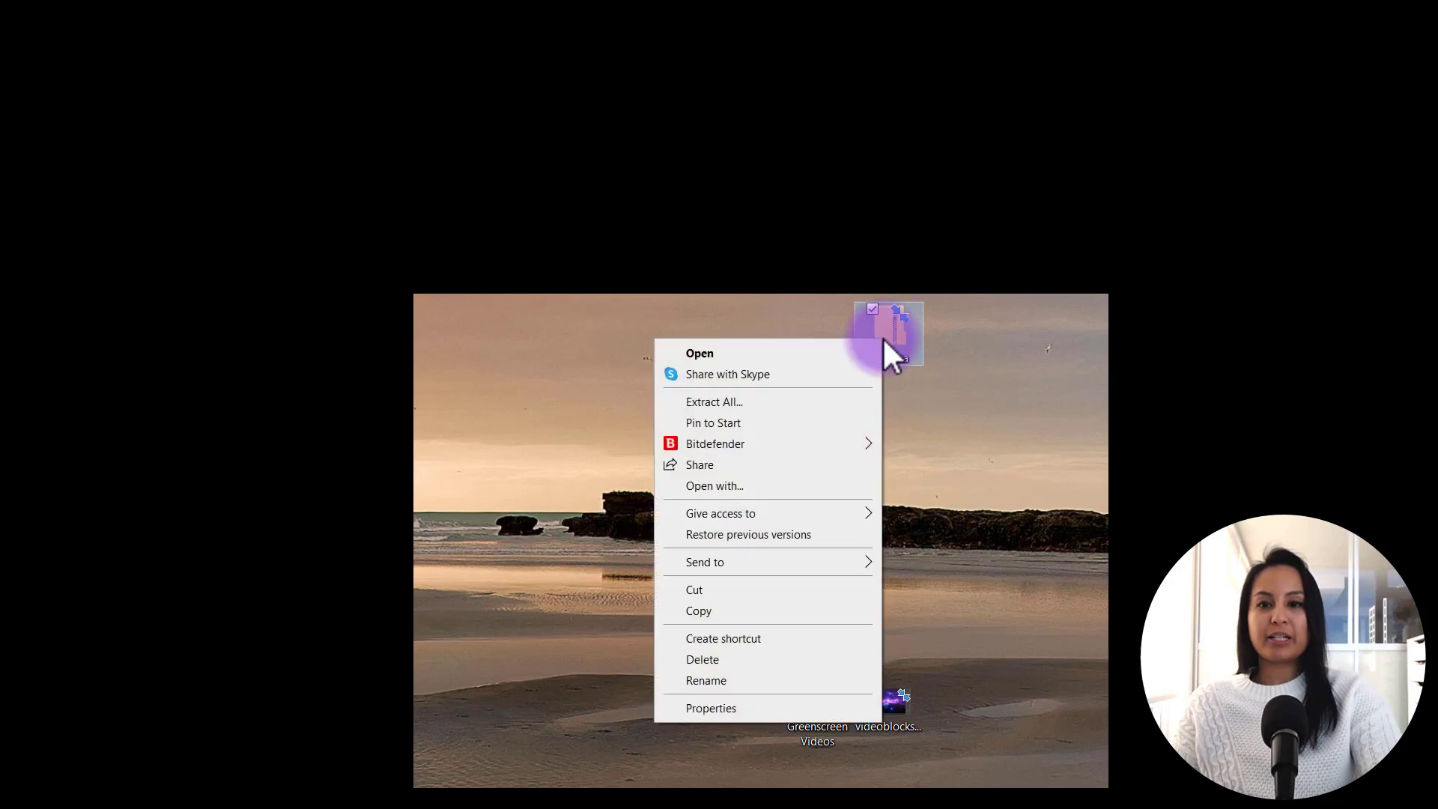
{"action": "left_click", "coordinate": [796, 405]}
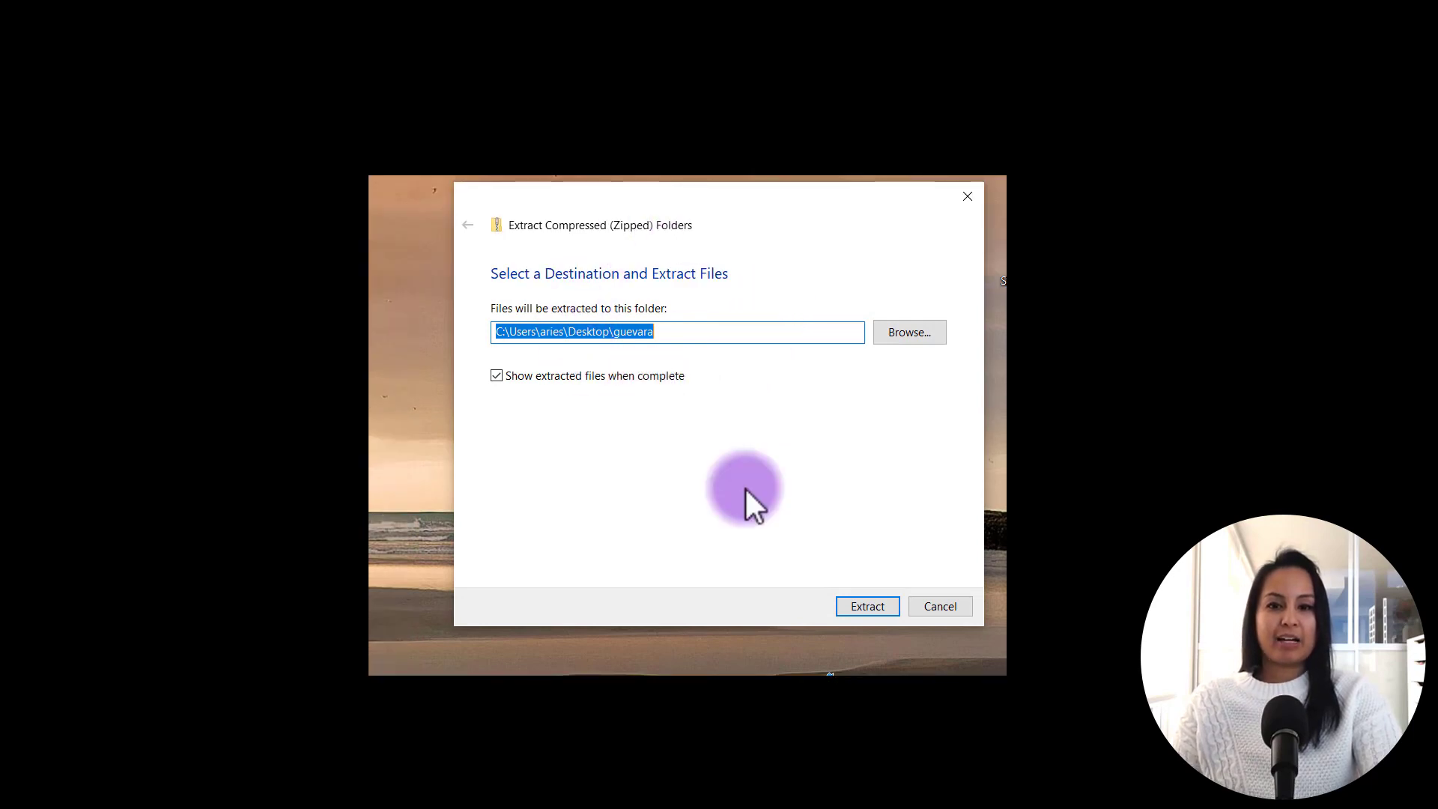
{"action": "left_click", "coordinate": [847, 604]}
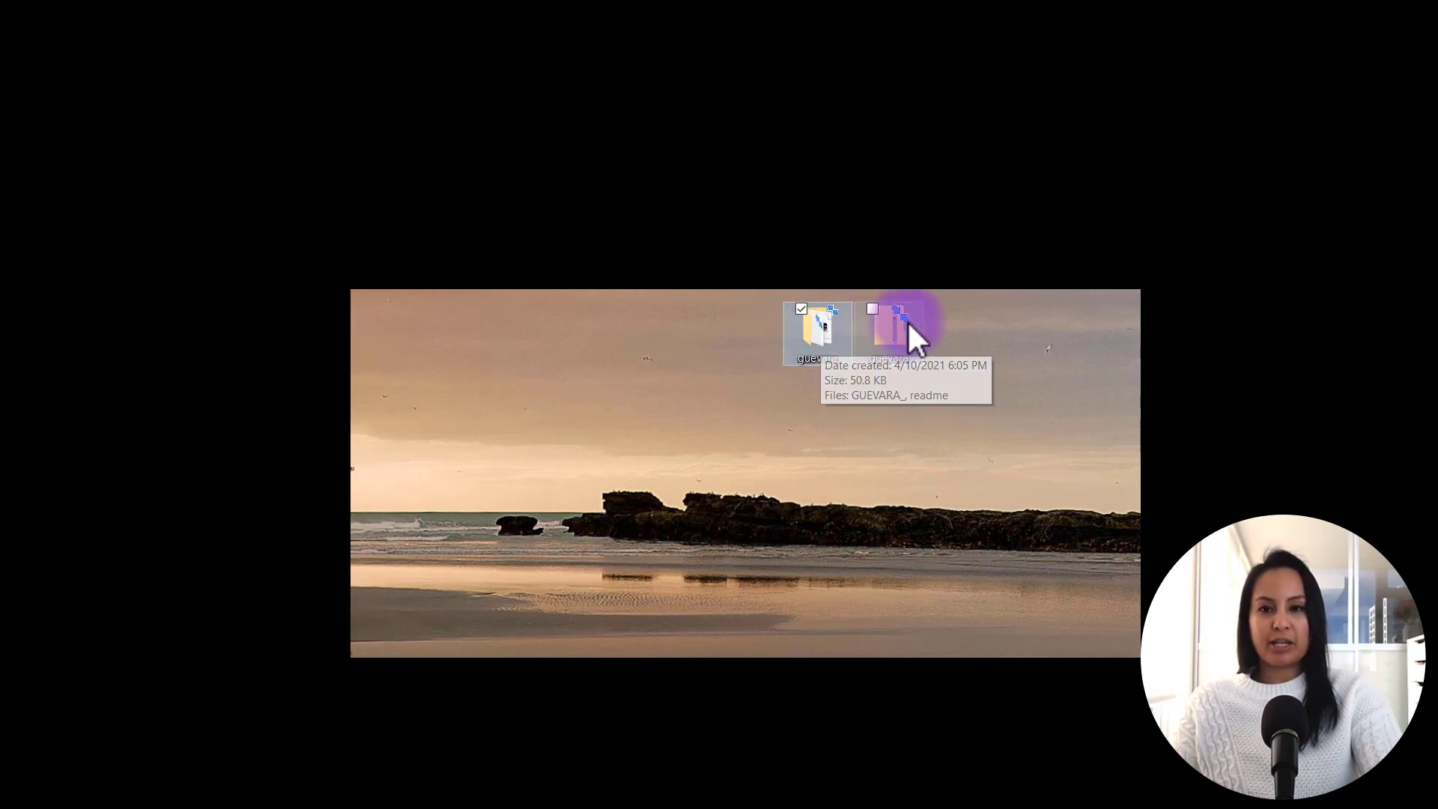
Open the guevara folder and install the GUEVARA_ TrueType font file
{"action": "double_click", "coordinate": [815, 341]}
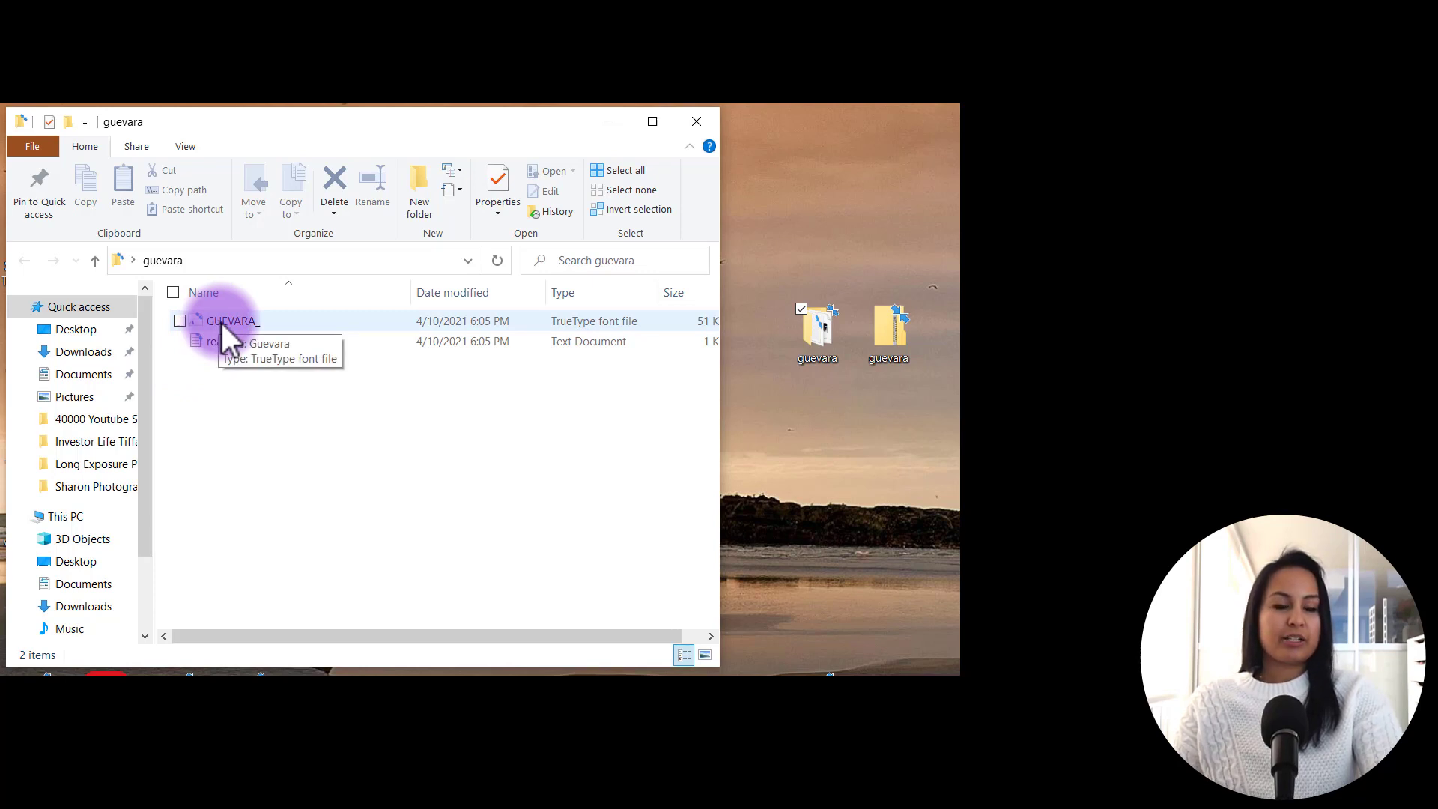
{"action": "left_click", "coordinate": [222, 322]}
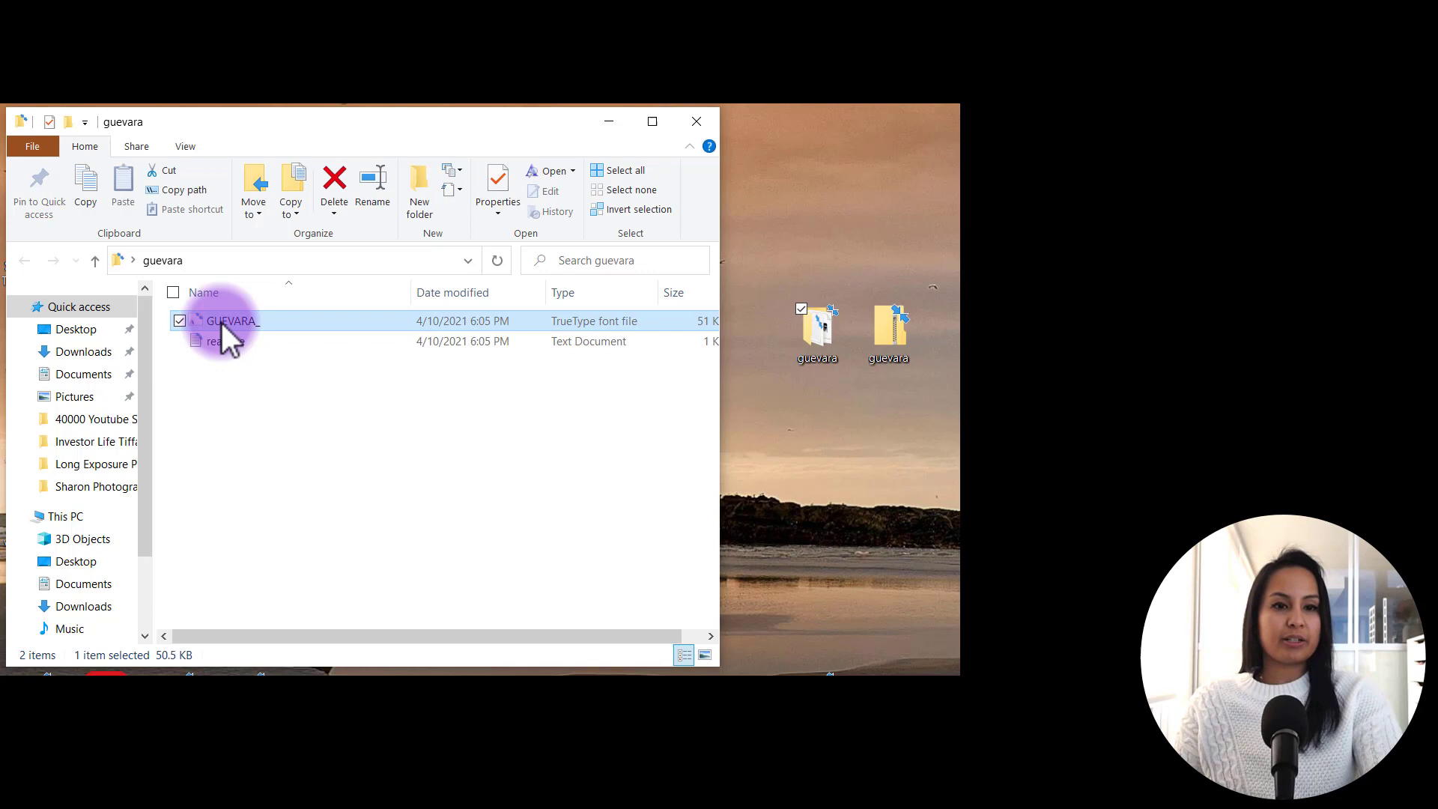
{"action": "right_click", "coordinate": [221, 322]}
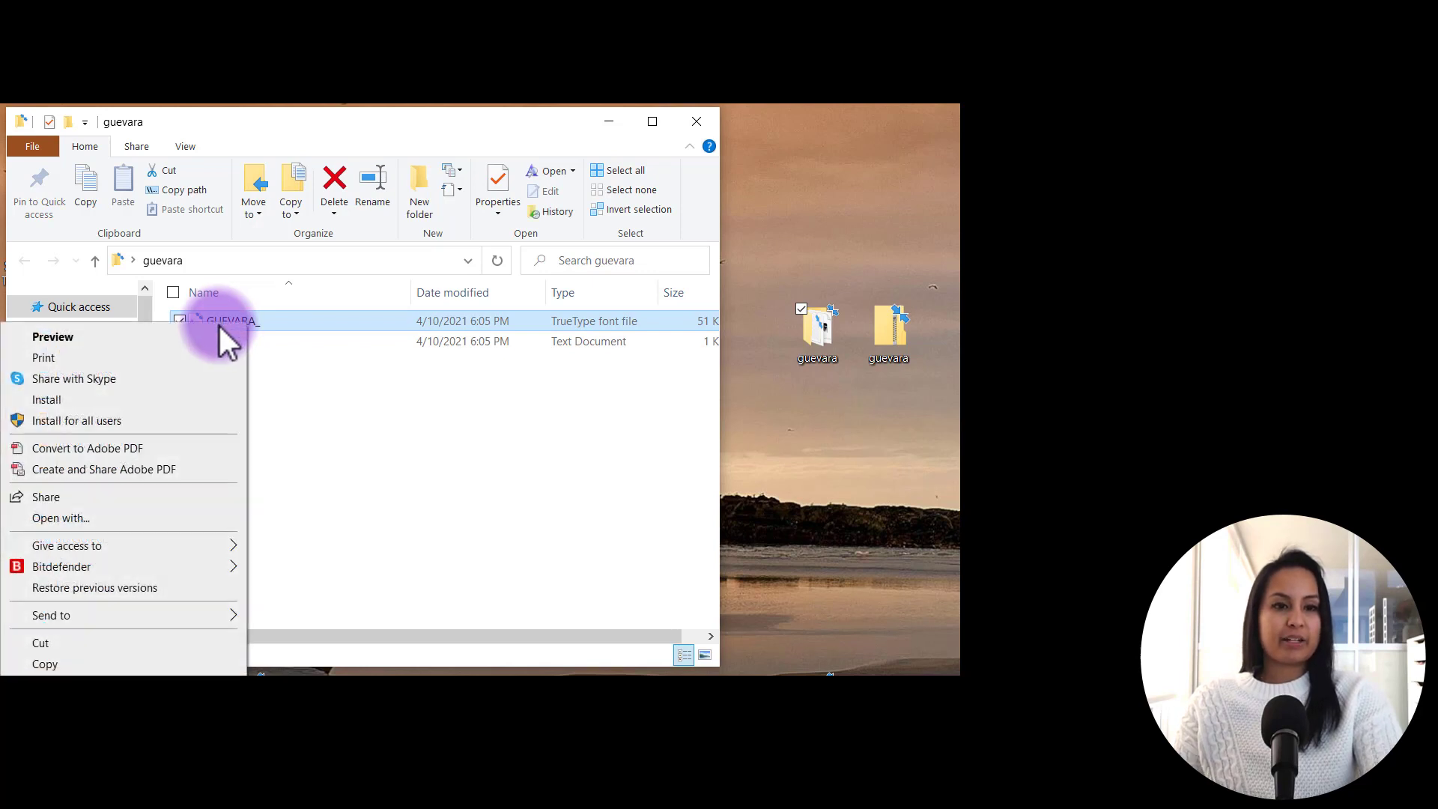
{"action": "left_click", "coordinate": [143, 400]}
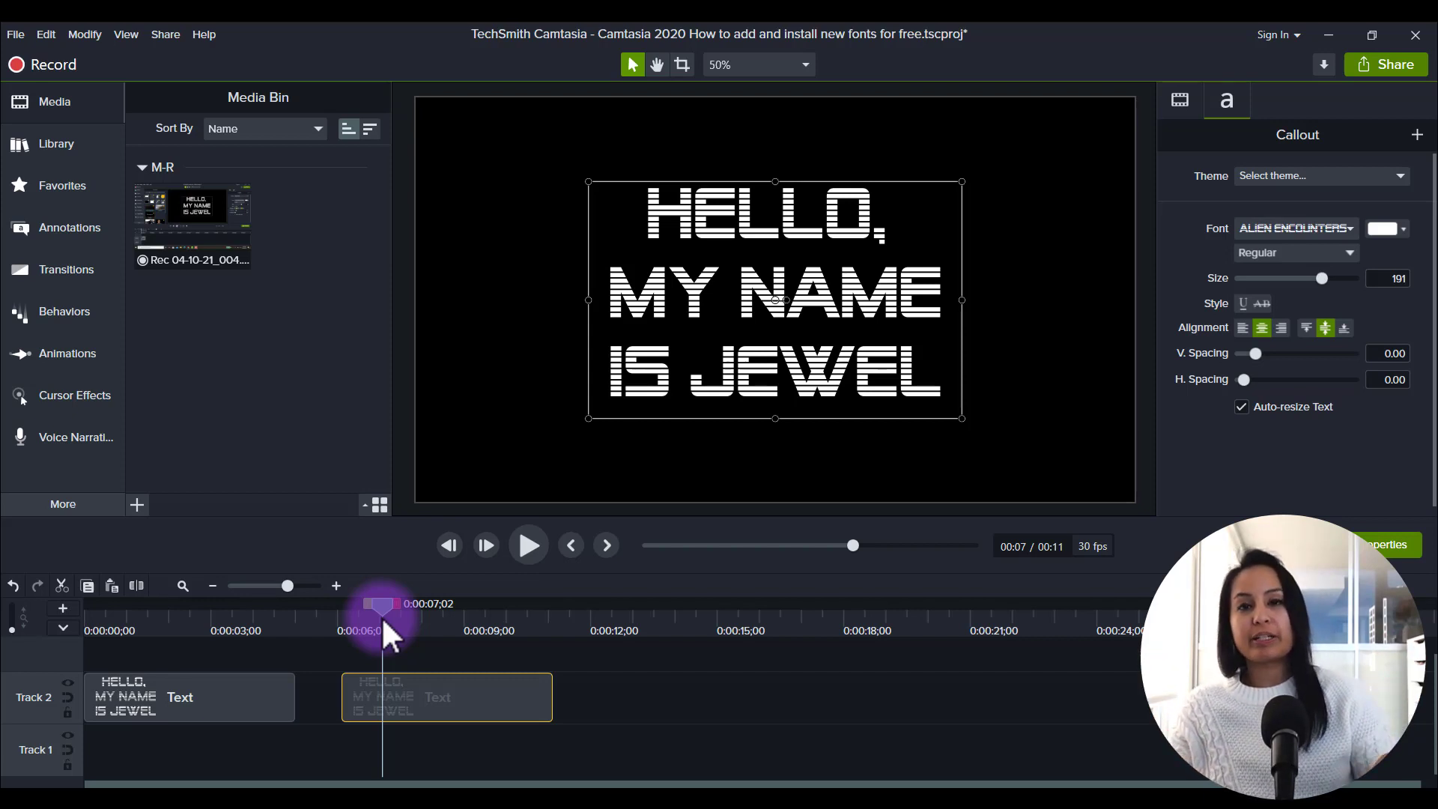
Set the callout's font to GUEVARA from the Font dropdown
{"action": "left_click", "coordinate": [1338, 222]}
{"action": "scroll", "coordinate": [1259, 367], "scroll_direction": "down", "scroll_amount": 2}
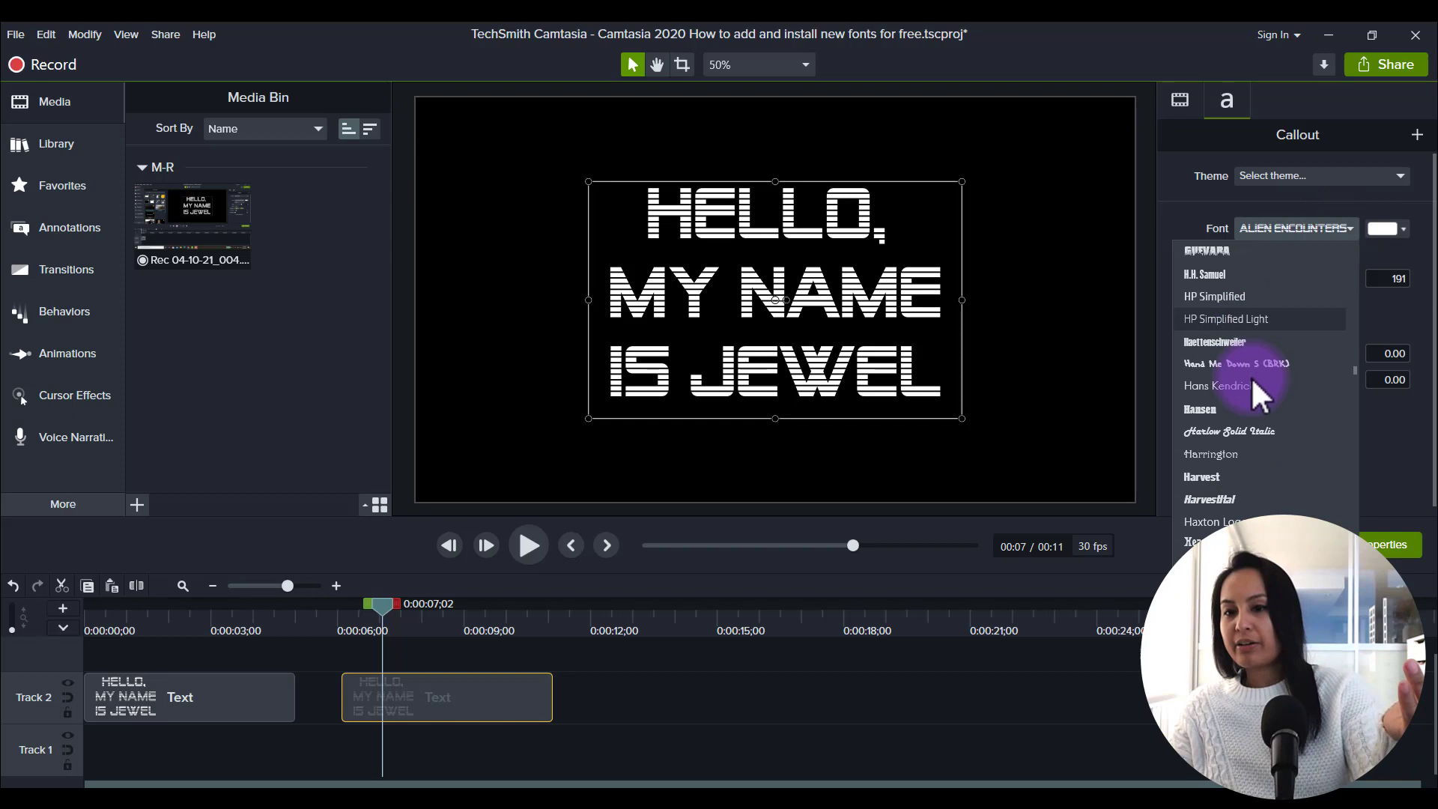
{"action": "scroll", "coordinate": [1251, 377], "scroll_direction": "up", "scroll_amount": 3}
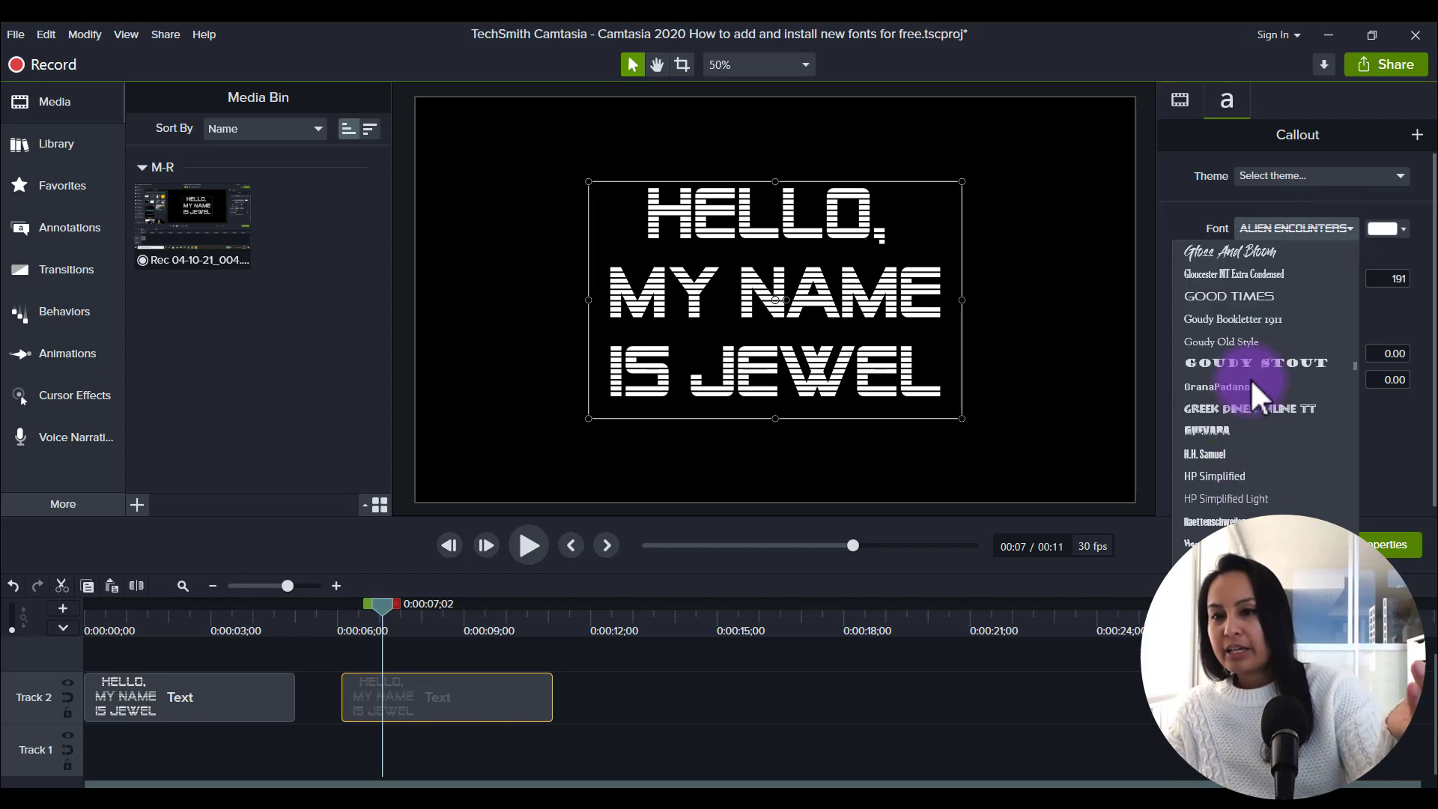
{"action": "left_click", "coordinate": [1197, 432]}
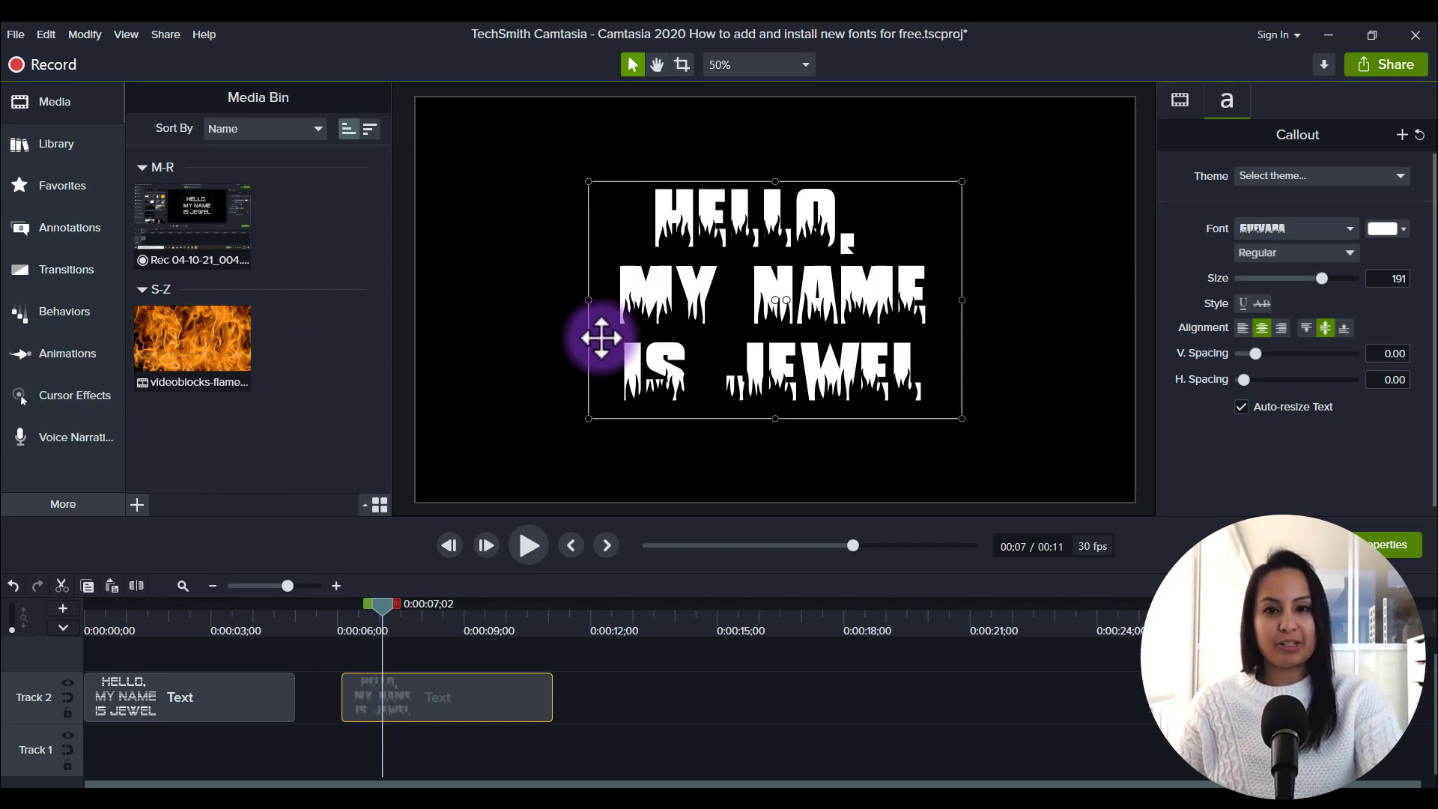
Place the flames clip on Track 1, starting under the second text clip
{"action": "left_click", "coordinate": [192, 337]}
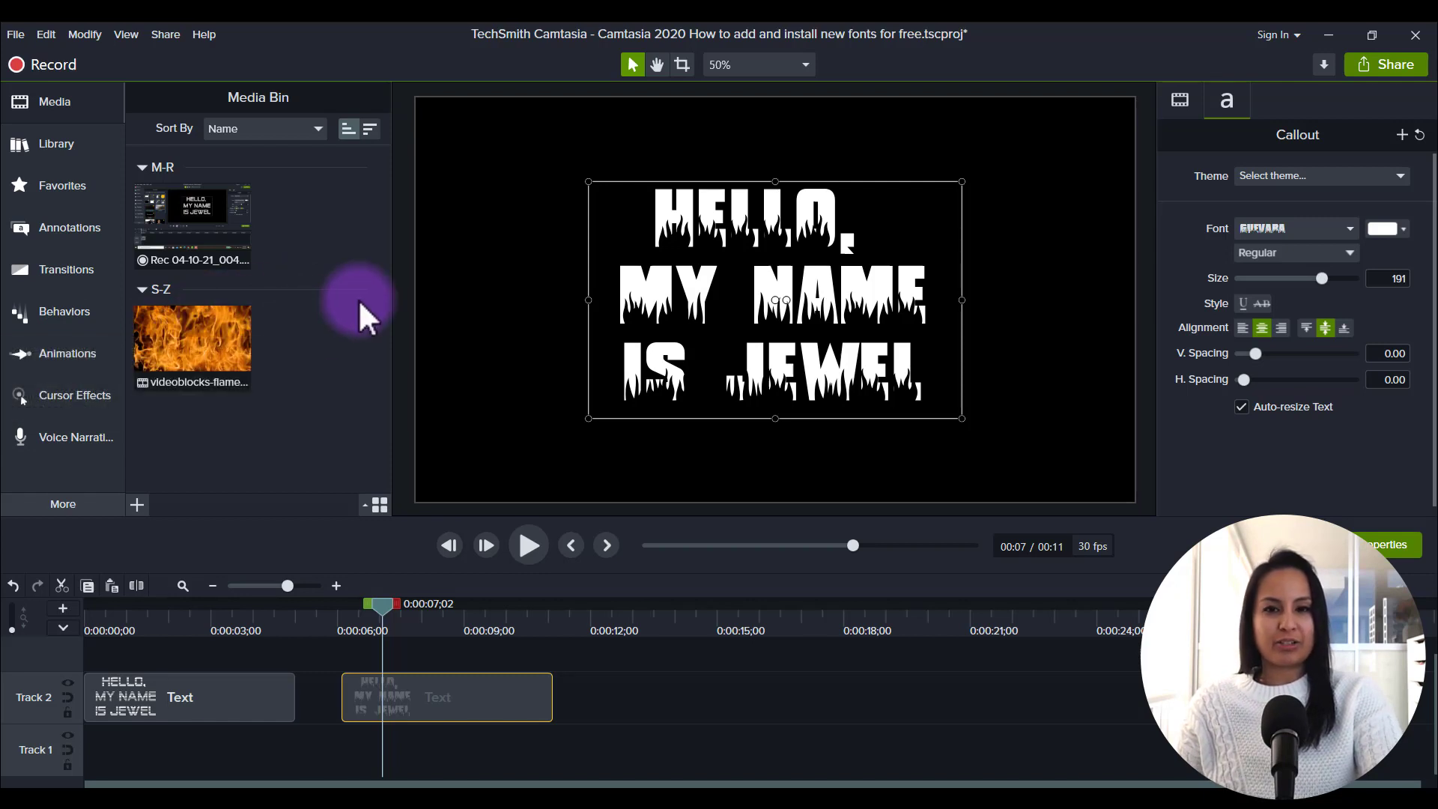
{"action": "left_click", "coordinate": [209, 320]}
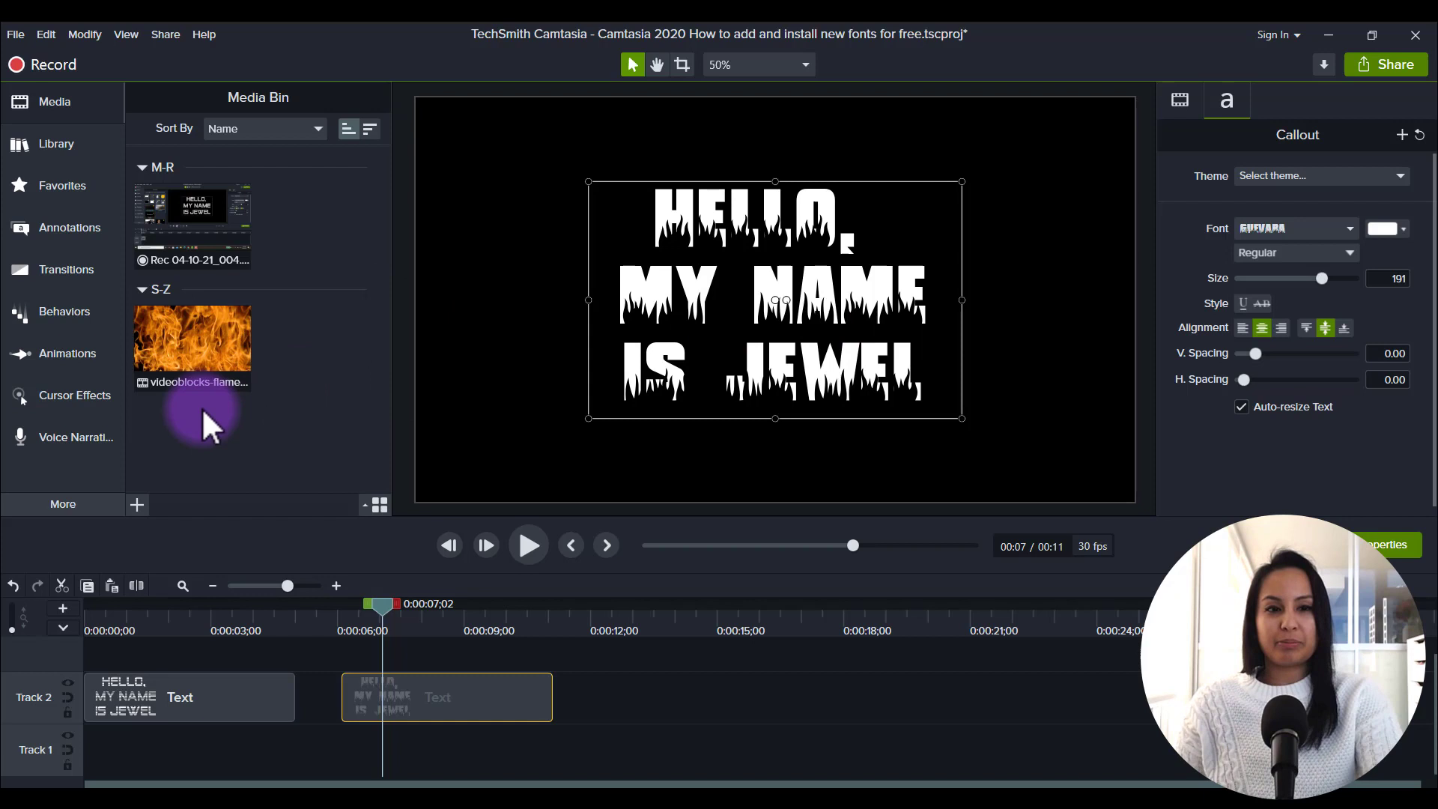
{"action": "left_click_drag", "start_coordinate": [187, 335], "coordinate": [341, 750]}
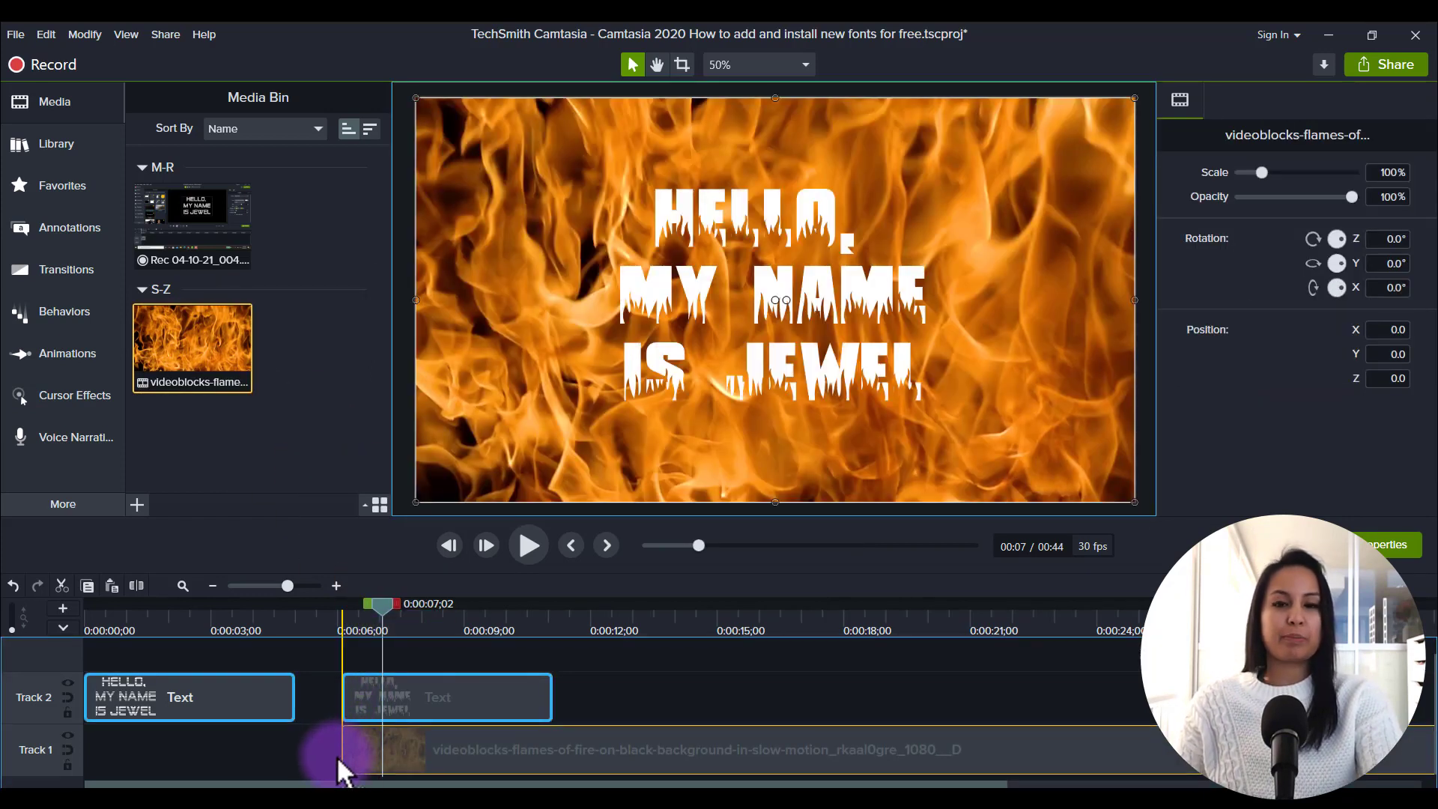
{"action": "left_click_drag", "start_coordinate": [339, 758], "coordinate": [338, 758]}
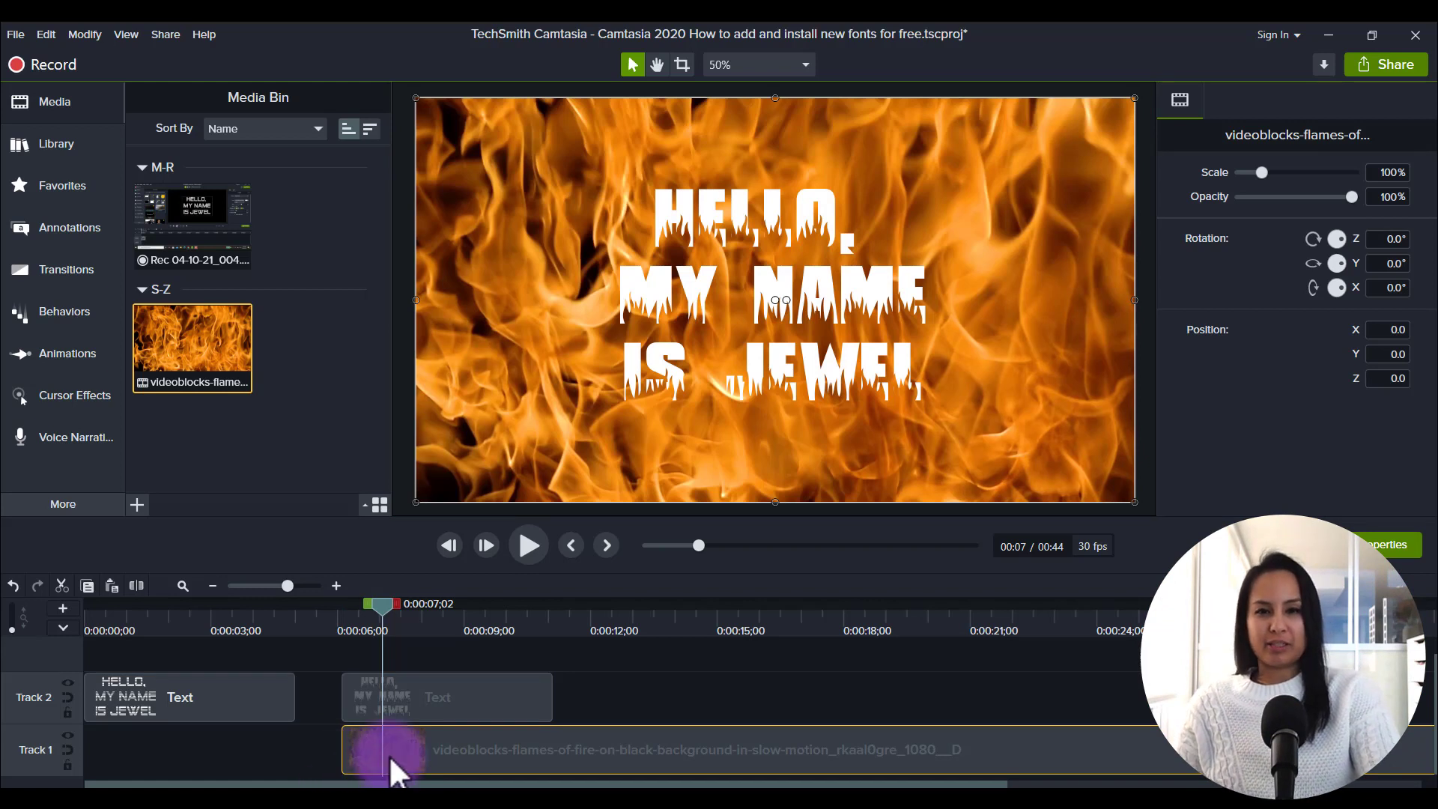
Set the second text callout's font colour to black #000000
{"action": "left_click", "coordinate": [405, 697]}
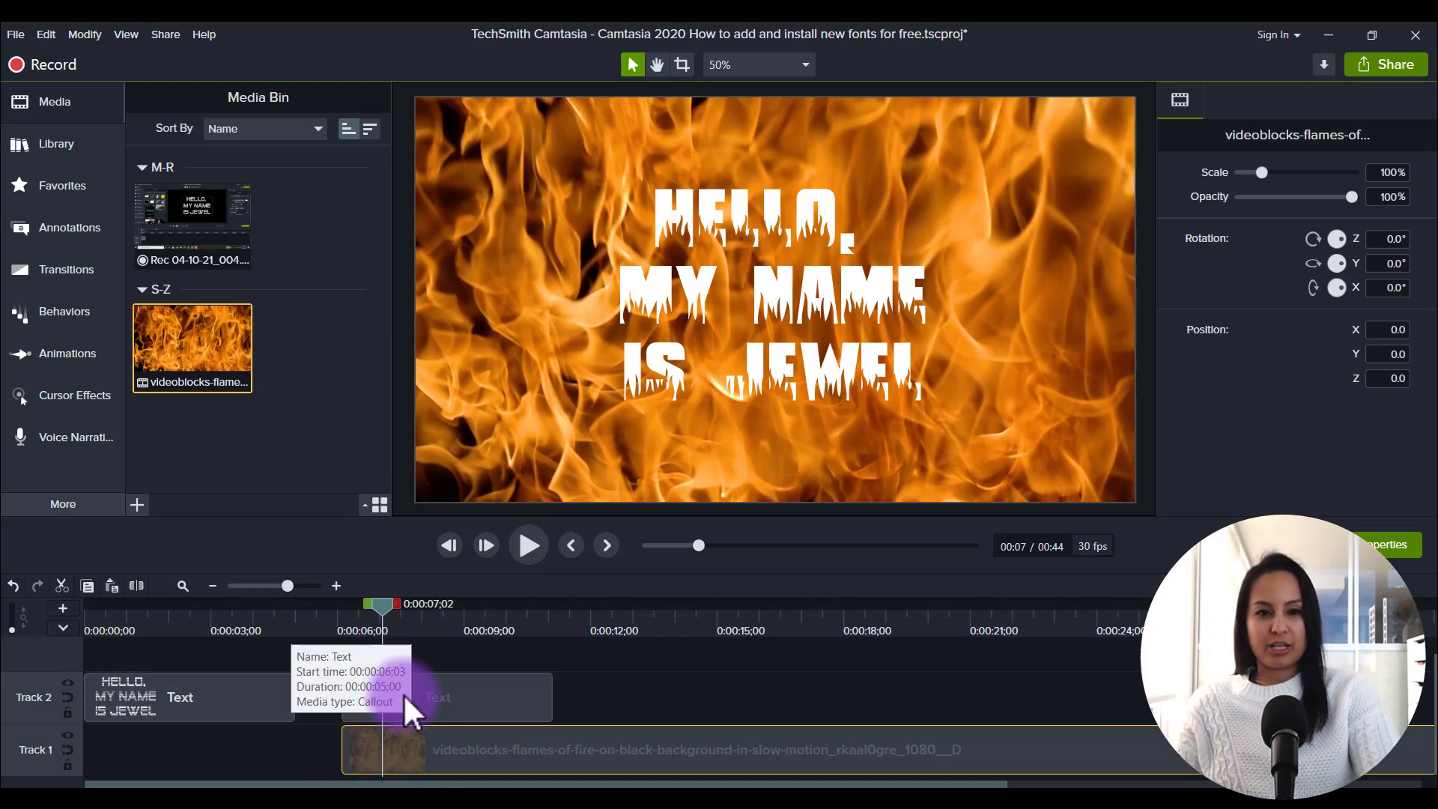
{"action": "left_click", "coordinate": [1390, 232]}
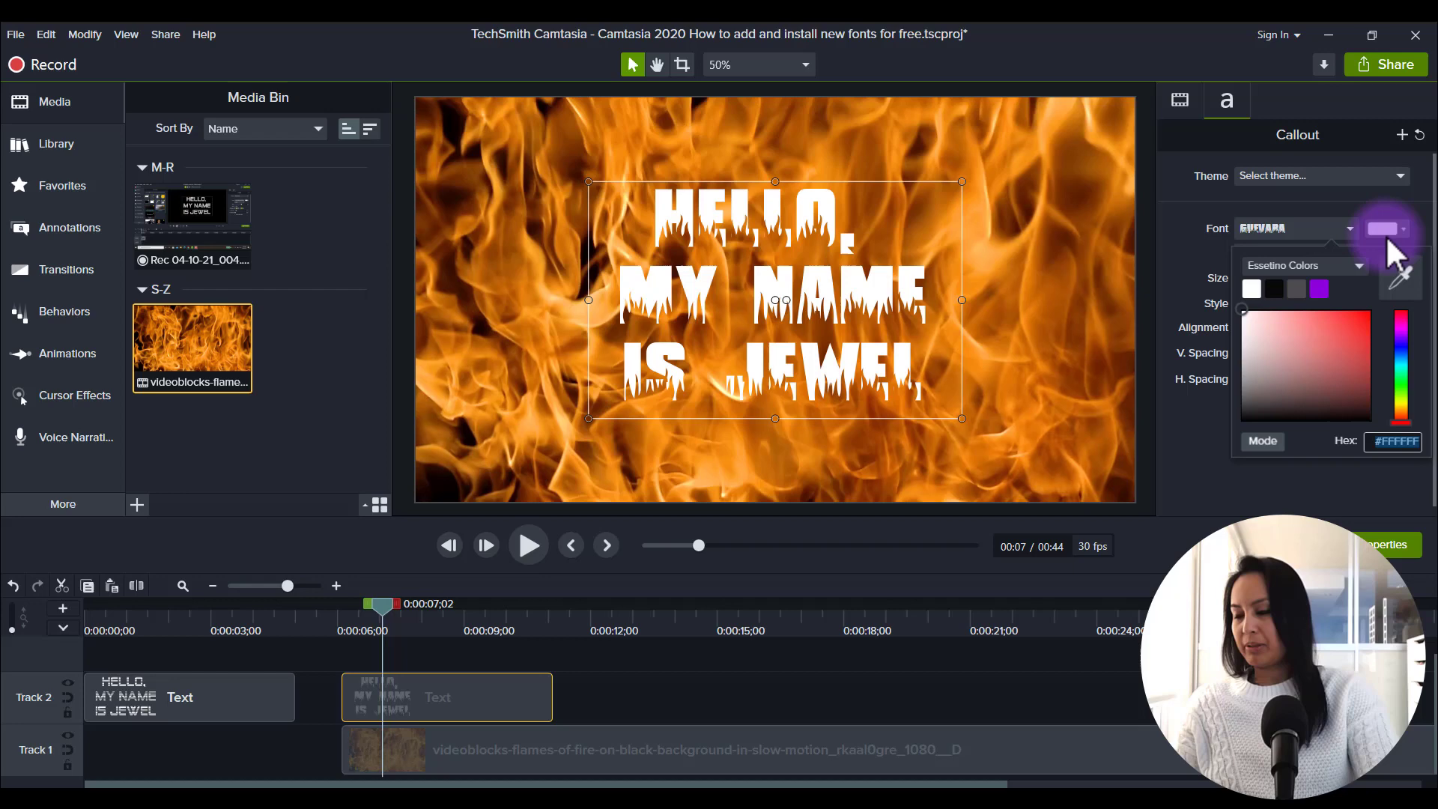
{"action": "left_click_drag", "start_coordinate": [1320, 326], "coordinate": [1135, 454]}
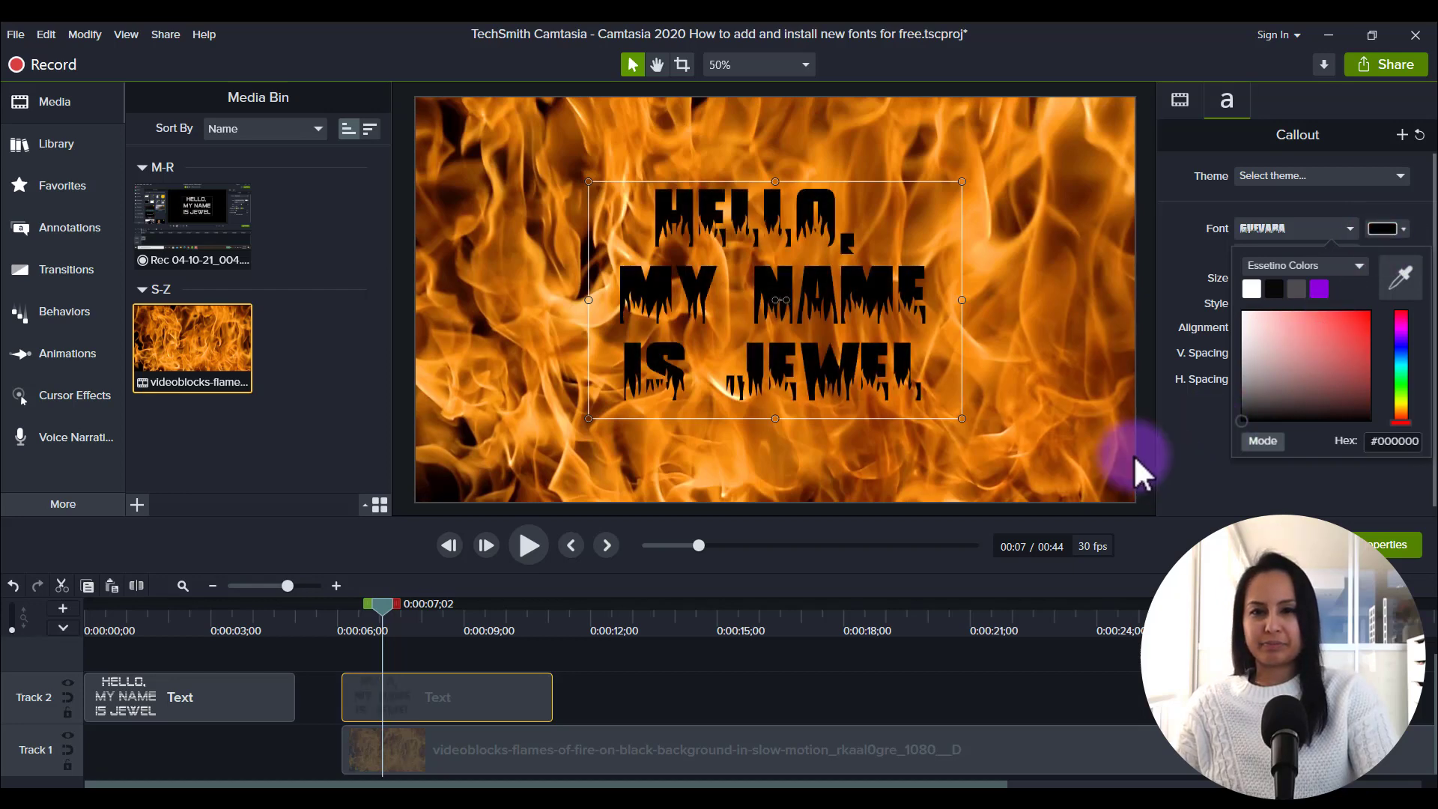
Widen the callout and delete 'HELLO, MY NAME IS' and the space, leaving JEWEL
{"action": "left_click_drag", "start_coordinate": [589, 298], "coordinate": [455, 300]}
{"action": "double_click", "coordinate": [777, 302]}
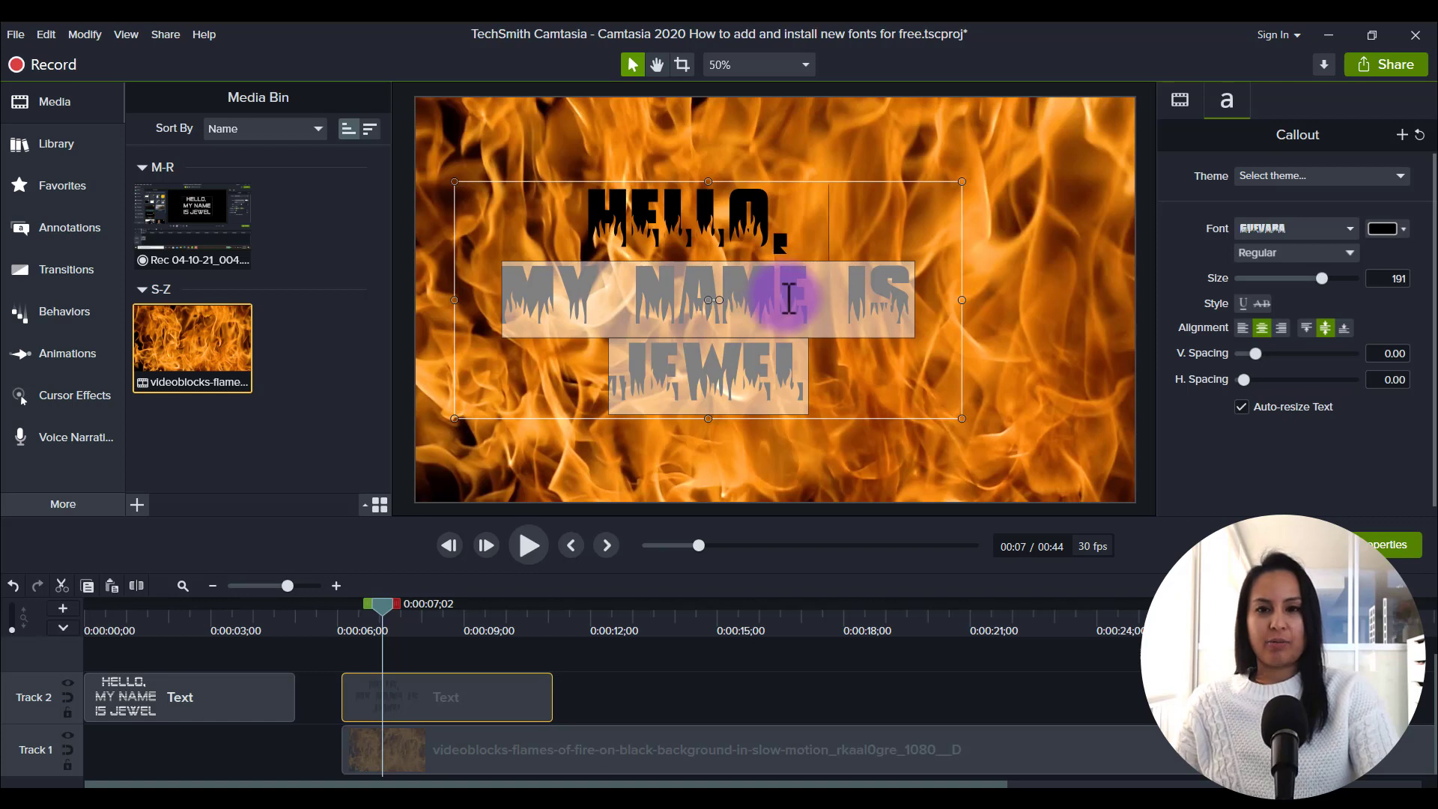
{"action": "left_click", "coordinate": [787, 295]}
{"action": "left_click_drag", "start_coordinate": [909, 295], "coordinate": [558, 222]}
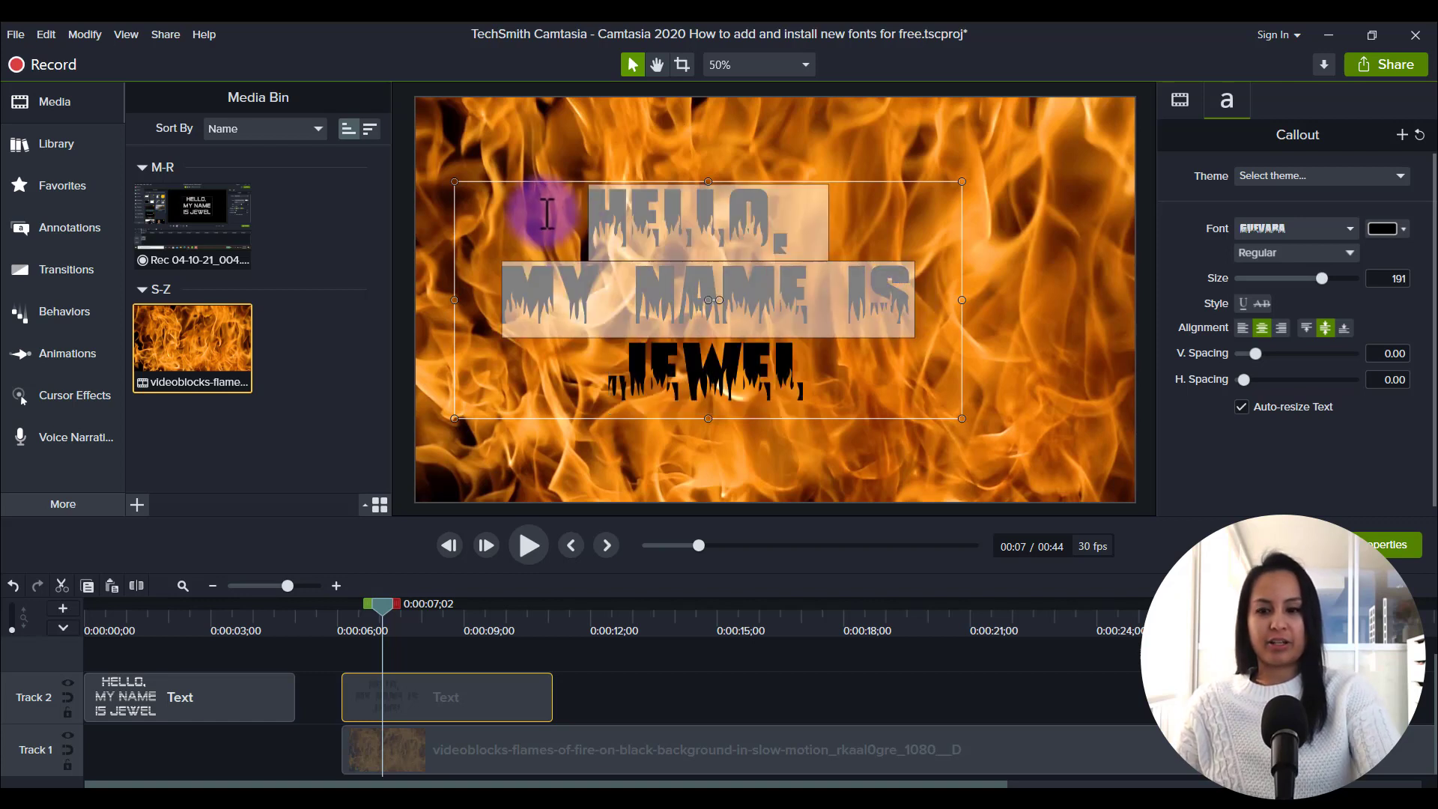
{"action": "key", "text": "BackSpace"}
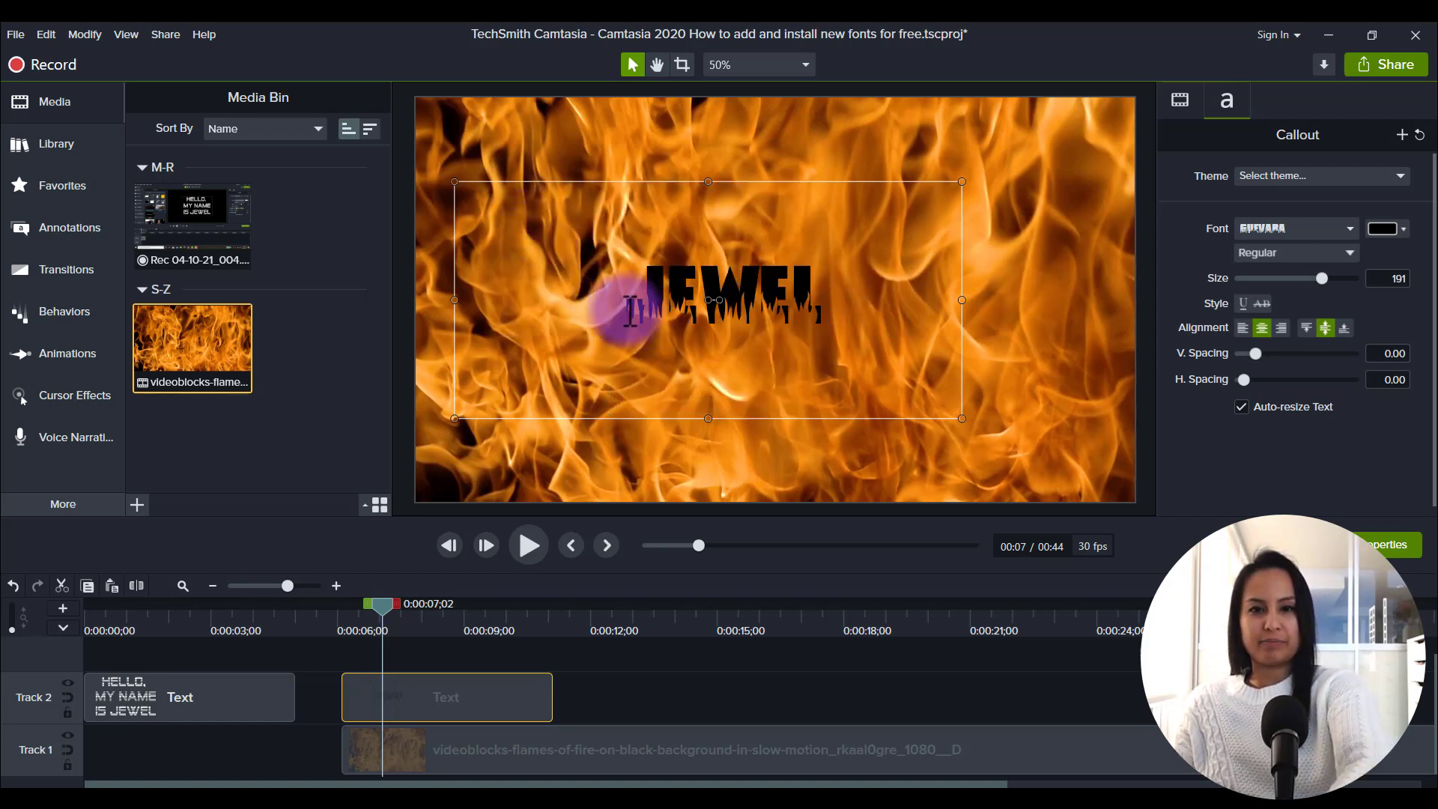
{"action": "key", "text": "Delete"}
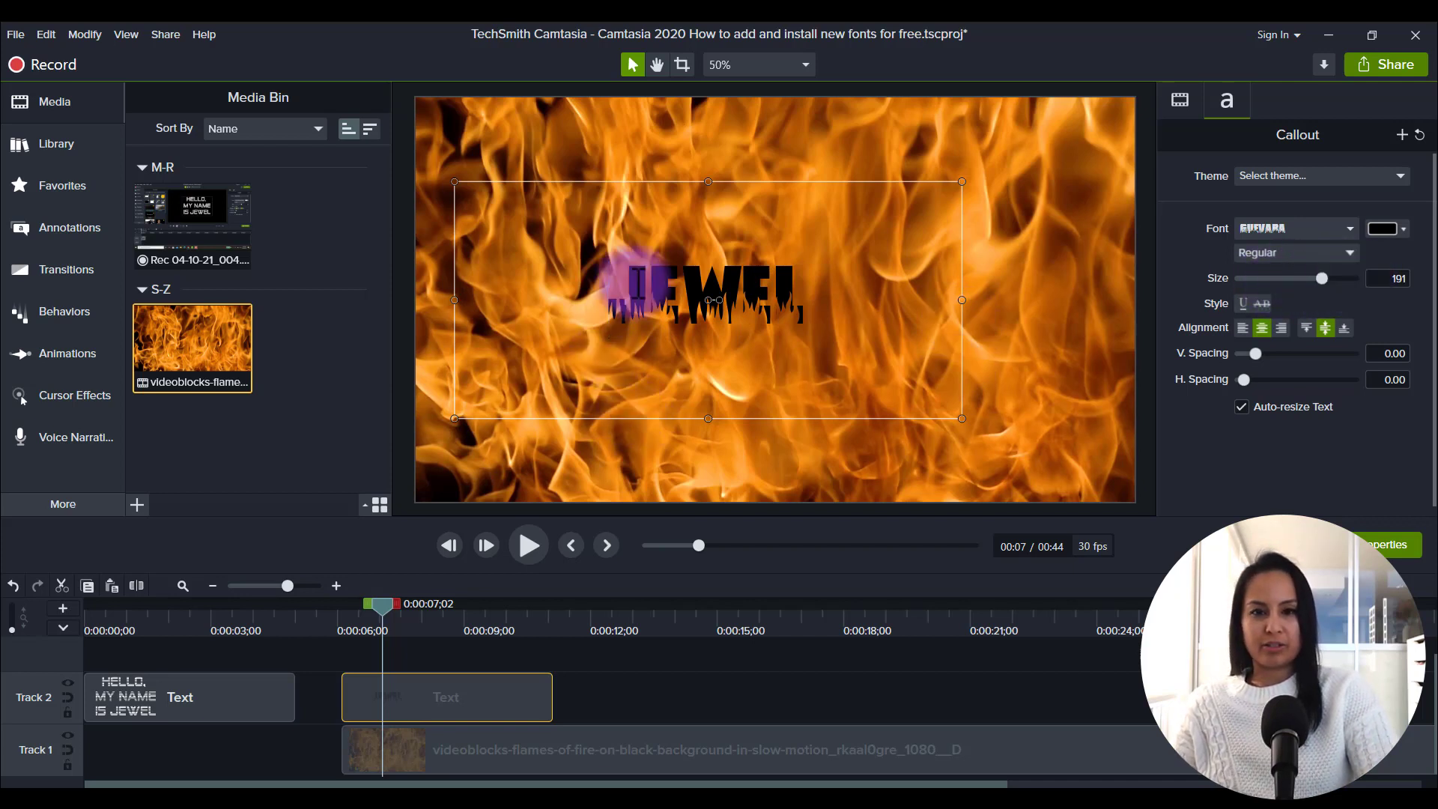
Enlarge the callout box and raise JEWEL's font size to 256, then 300
{"action": "left_click_drag", "start_coordinate": [961, 418], "coordinate": [1098, 475]}
{"action": "left_click", "coordinate": [1320, 280]}
{"action": "type", "text": "256"}
{"action": "key", "text": "Return"}
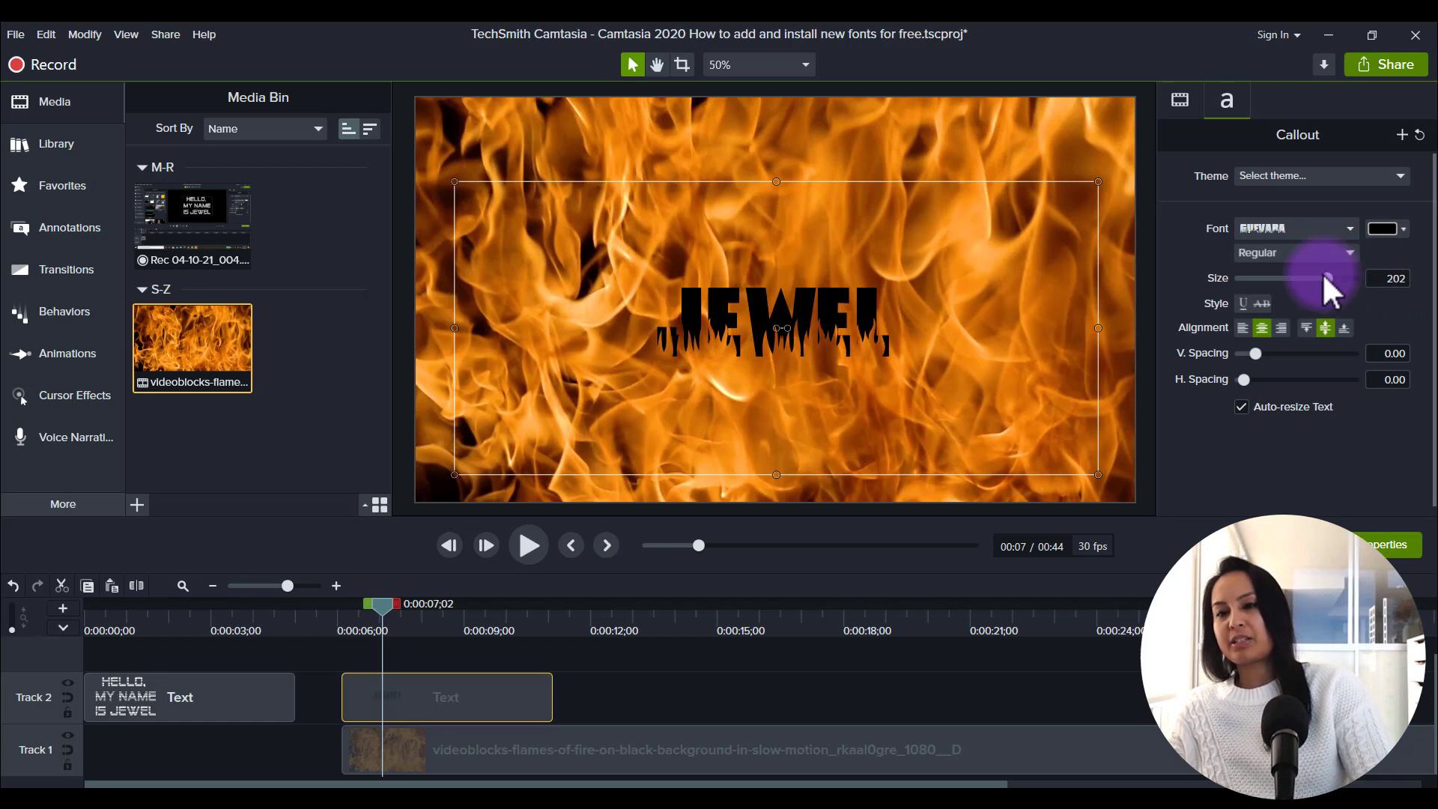
{"action": "left_click", "coordinate": [1386, 279]}
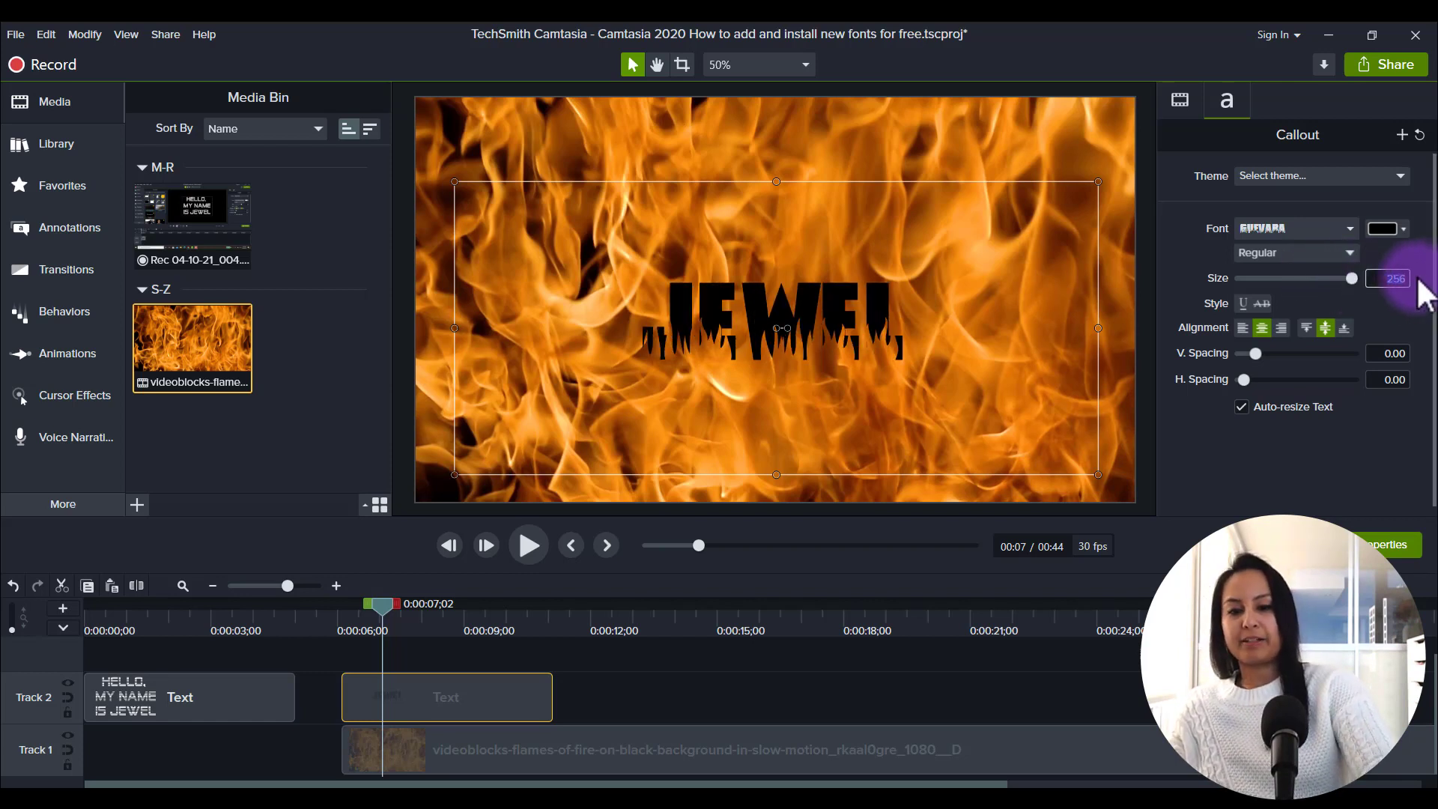
{"action": "type", "text": "300"}
{"action": "key", "text": "Return"}
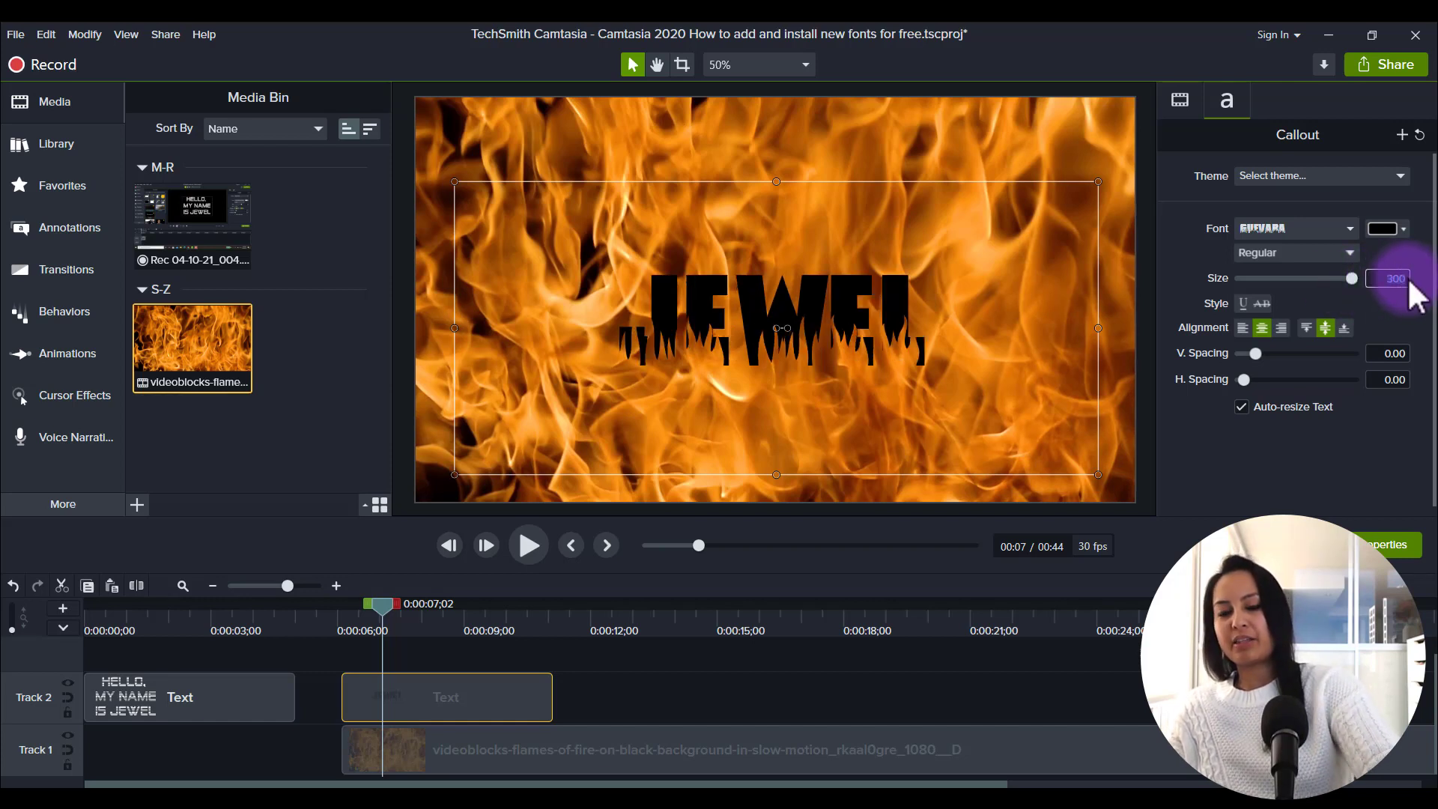
Set the font size to 500, keeping it after 600 is rejected as over the limit
{"action": "type", "text": "500"}
{"action": "key", "text": "Return"}
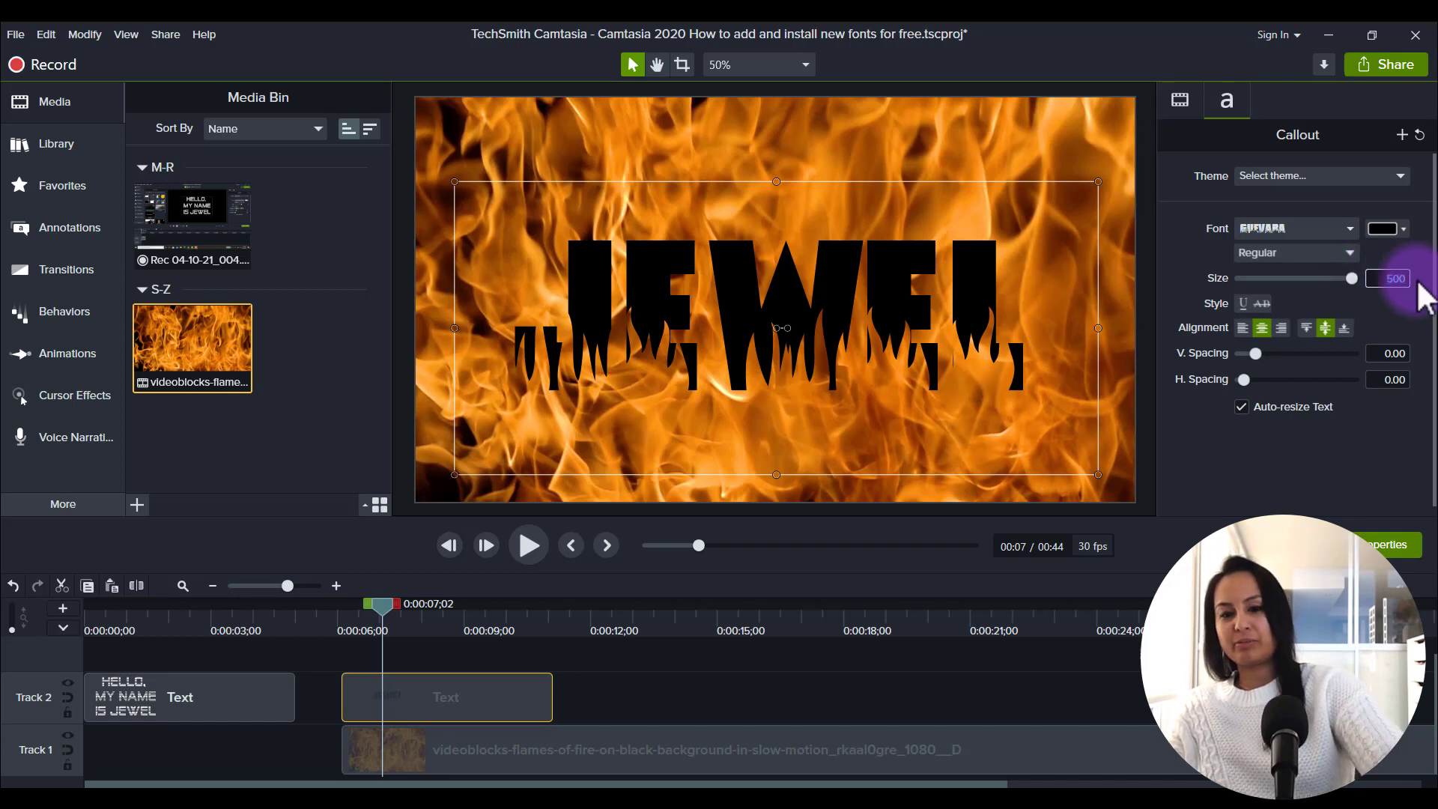
{"action": "key", "text": "Delete"}
{"action": "key", "text": "Delete"}
{"action": "key", "text": "Delete"}
{"action": "type", "text": "600"}
{"action": "key", "text": "Return"}
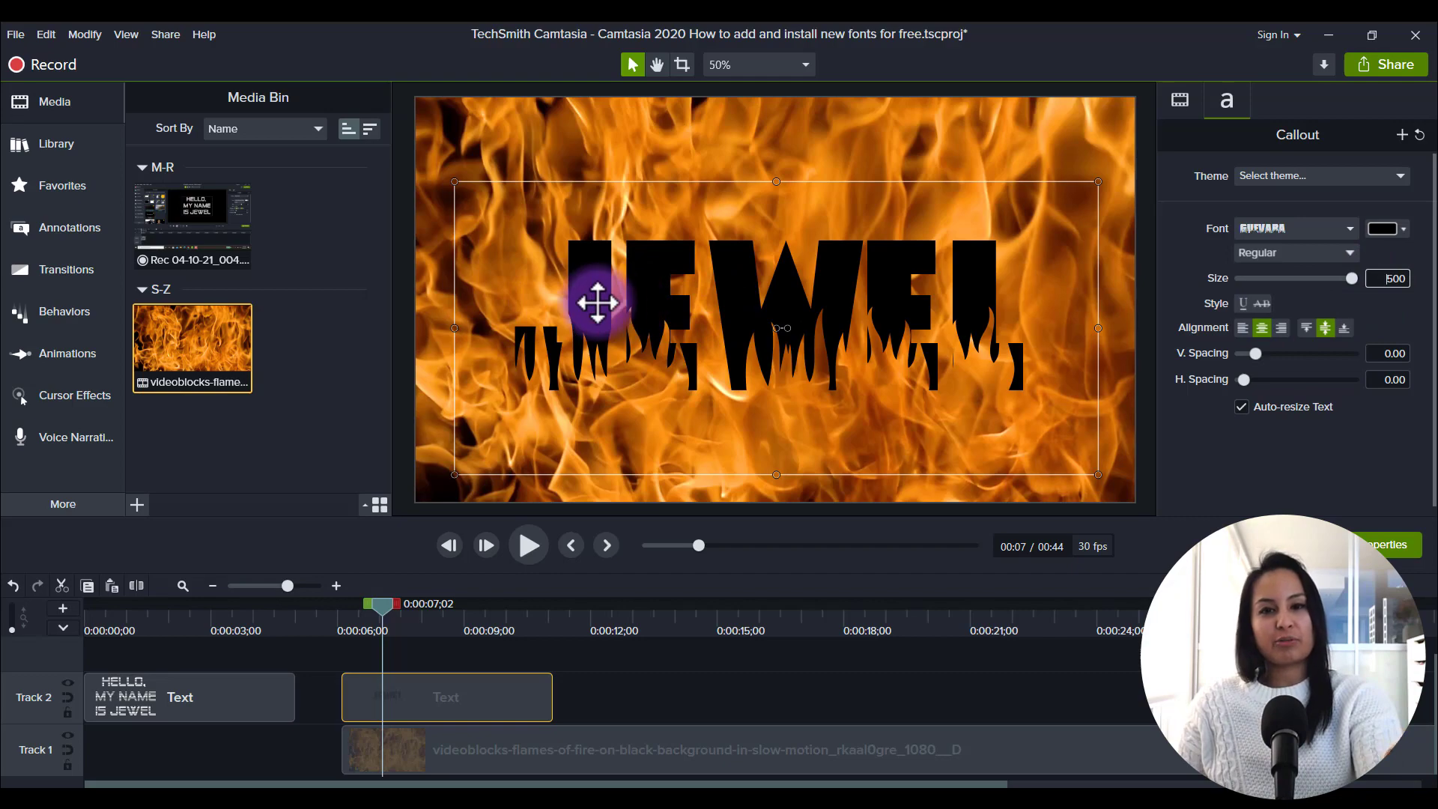
{"action": "left_click", "coordinate": [343, 626]}
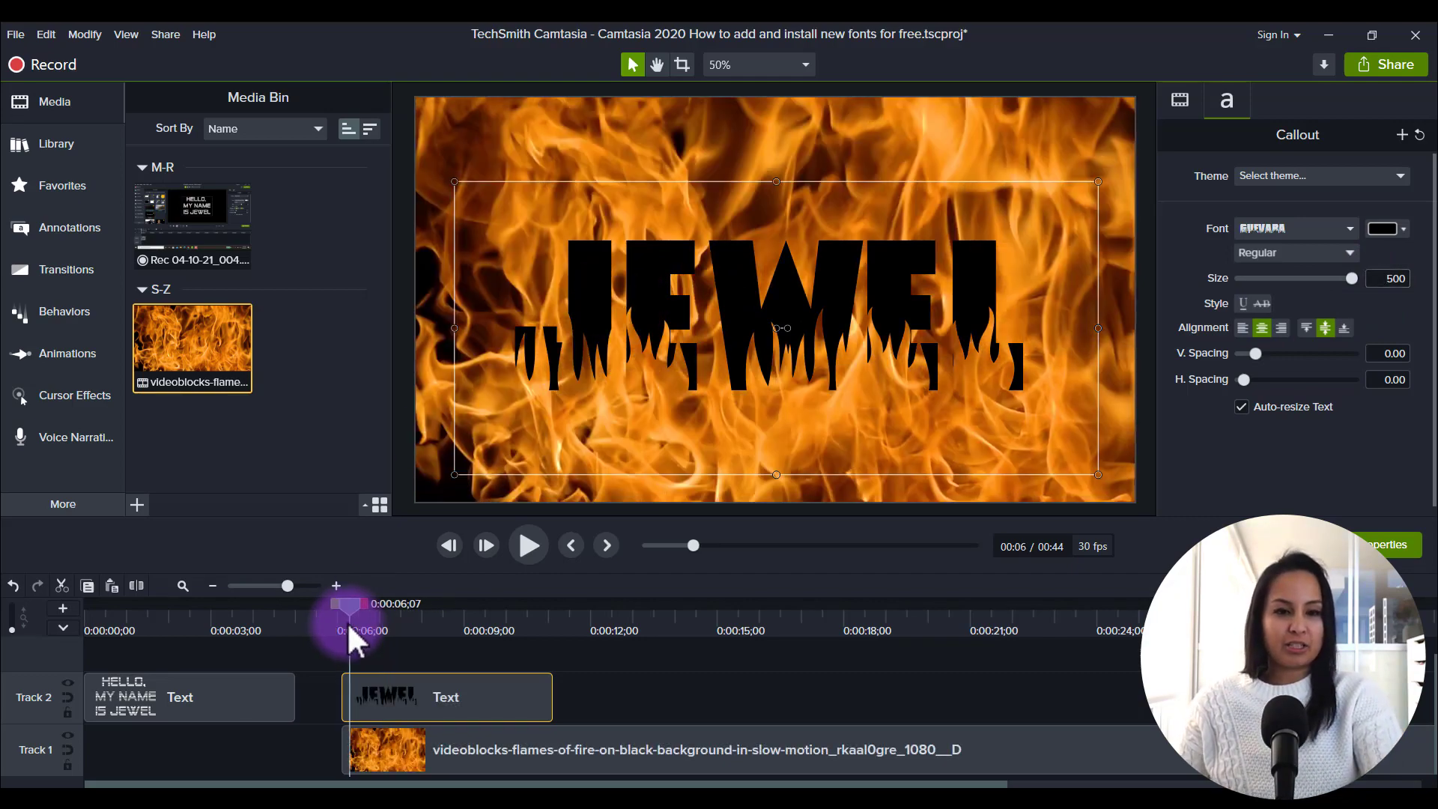
{"action": "key", "text": "space"}
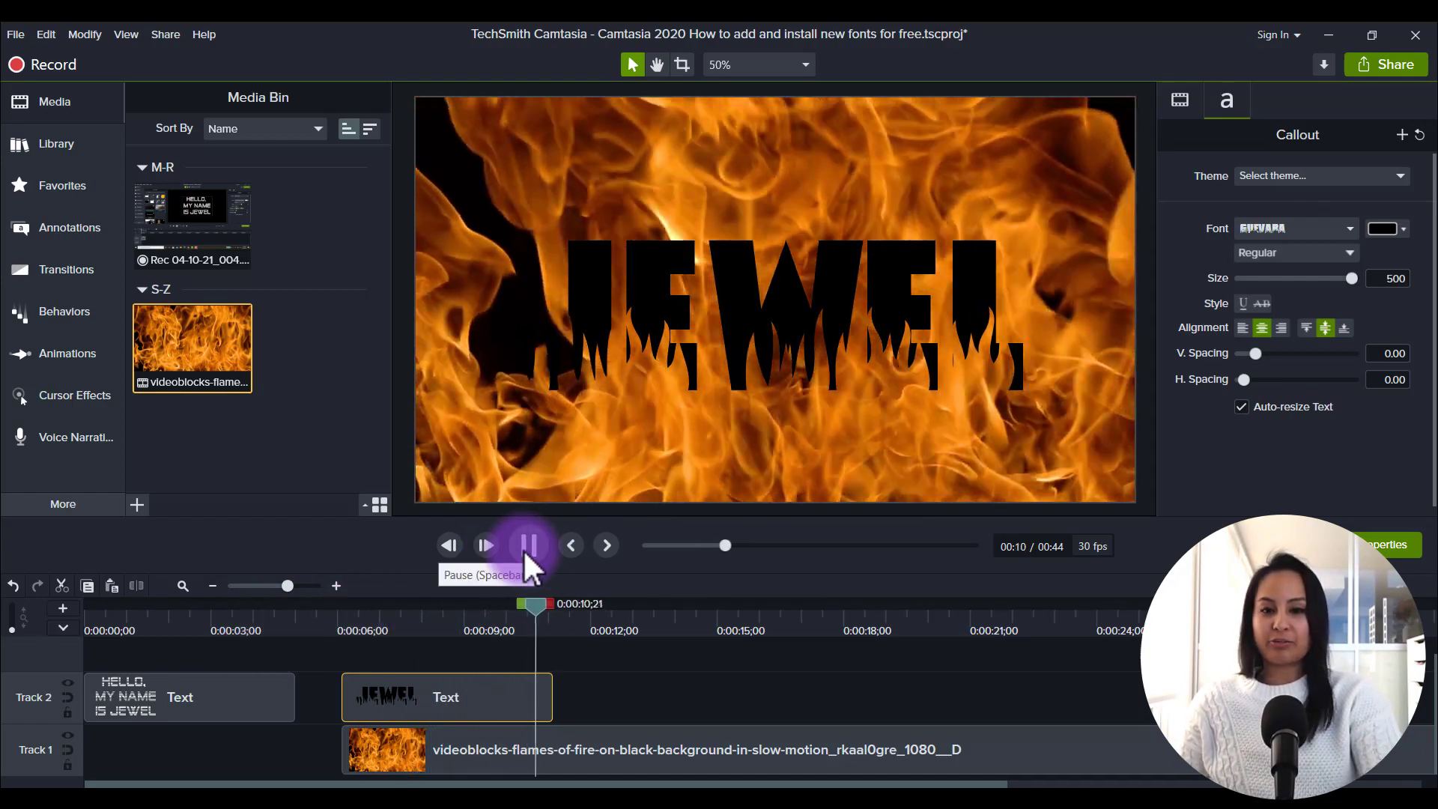
{"action": "left_click", "coordinate": [529, 545]}
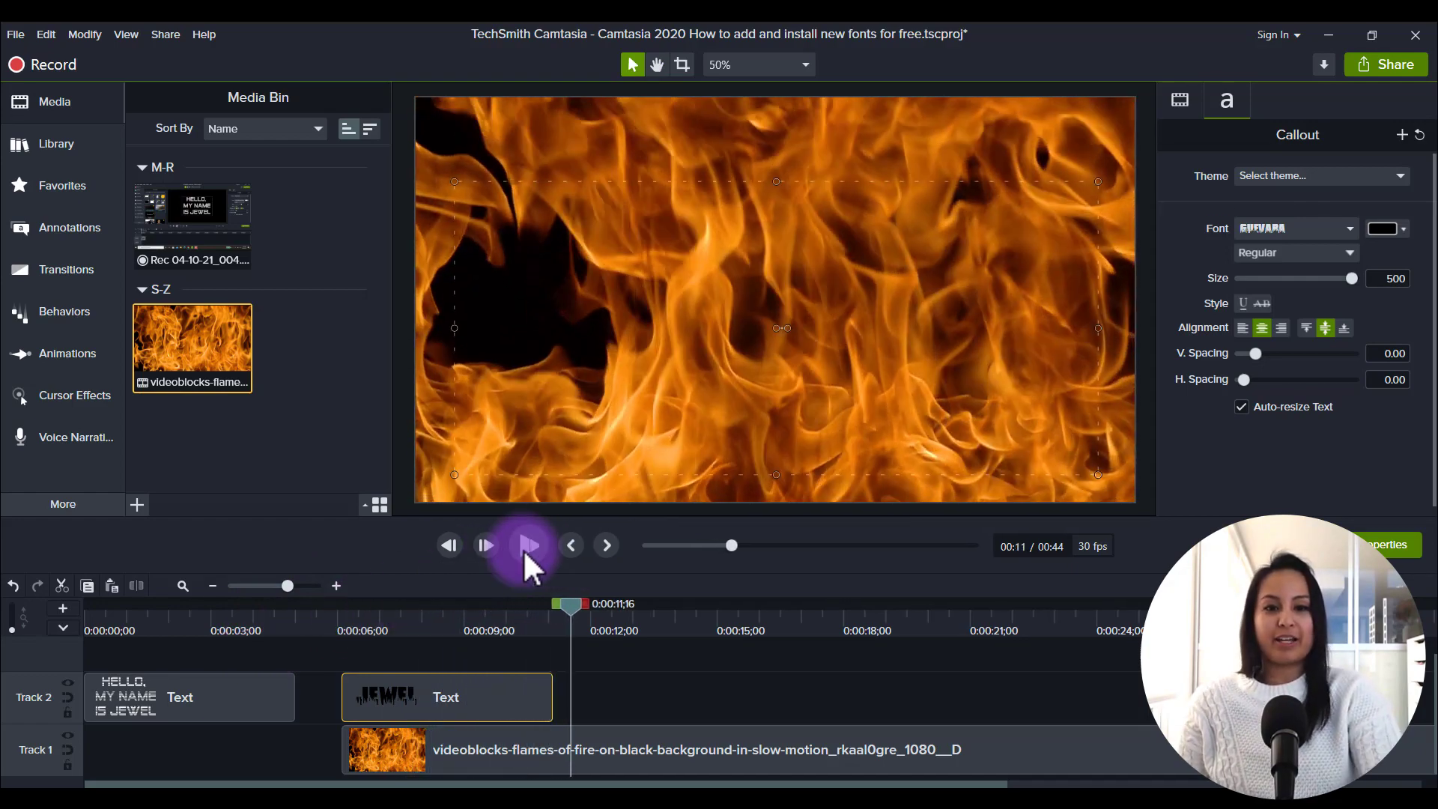
{"action": "left_click", "coordinate": [352, 614]}
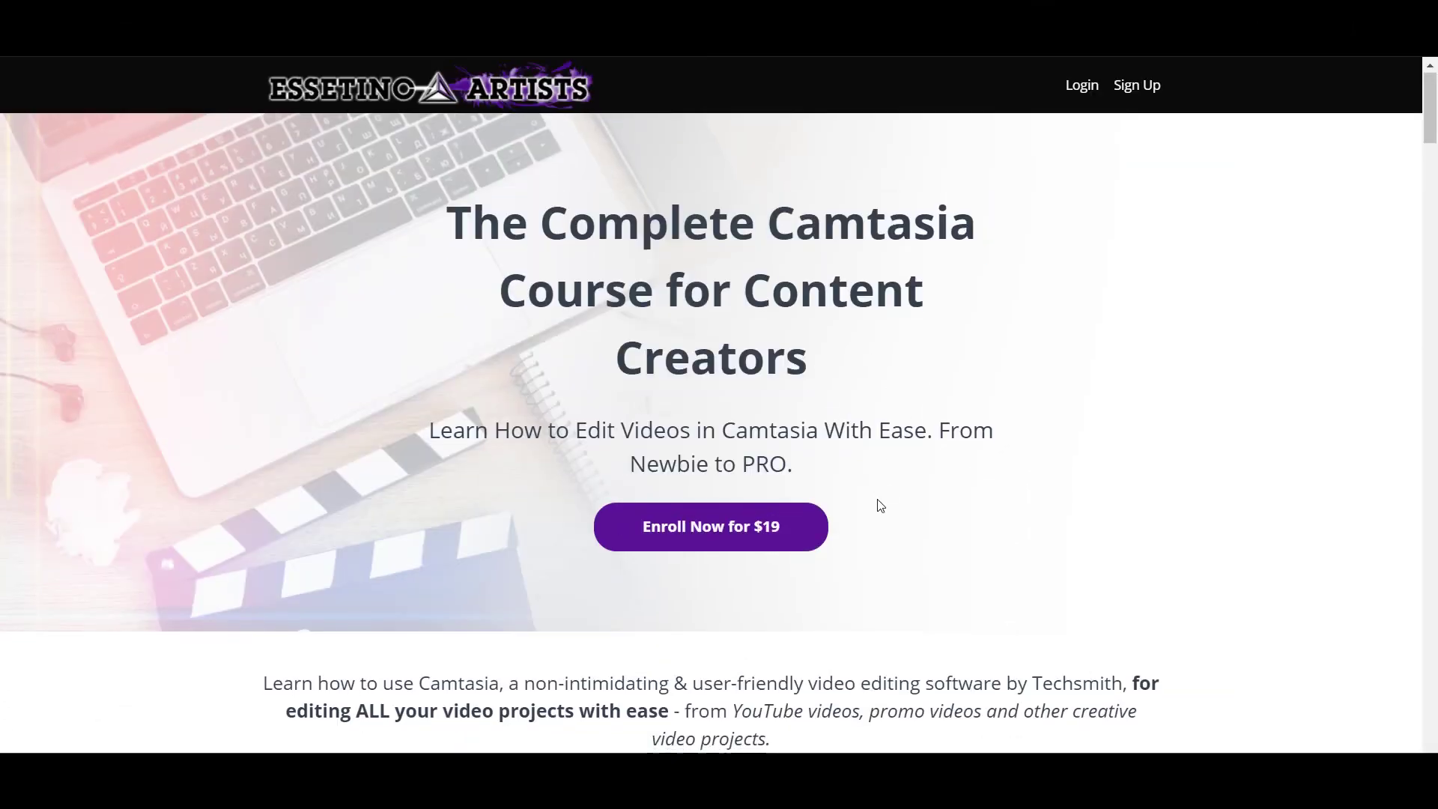
{"action": "scroll", "coordinate": [880, 506], "scroll_direction": "down", "scroll_amount": 7}
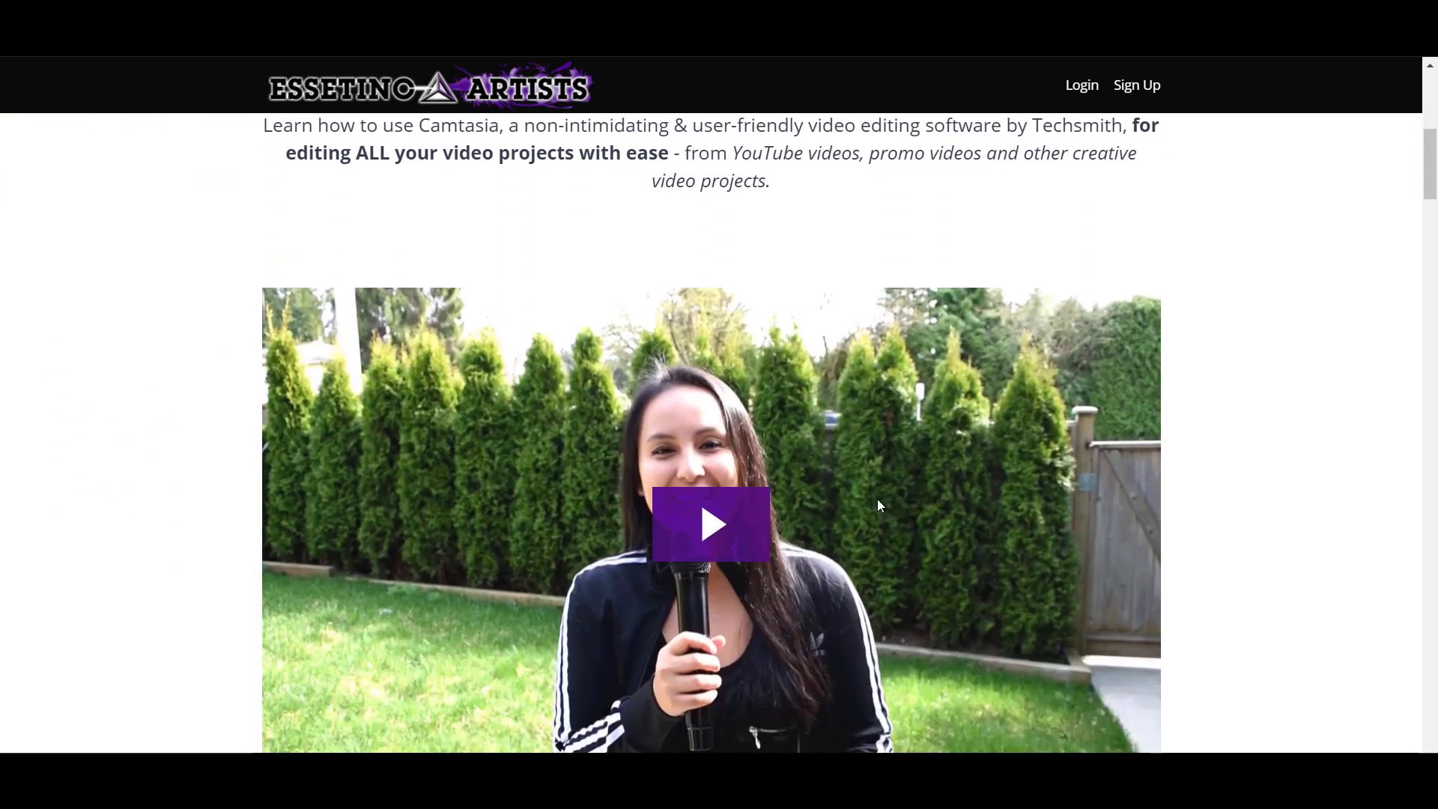
{"action": "scroll", "coordinate": [880, 506], "scroll_direction": "down", "scroll_amount": 6}
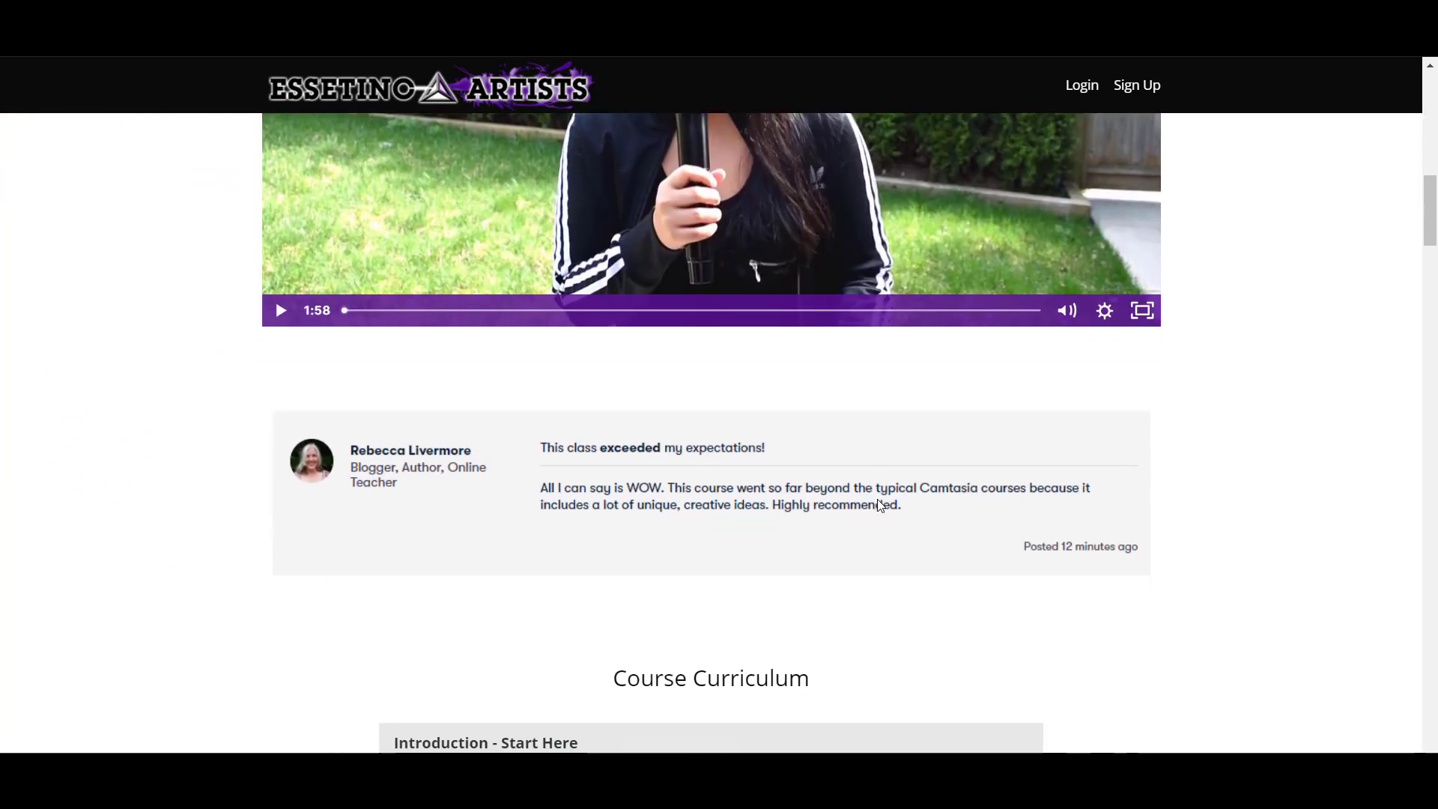
{"action": "scroll", "coordinate": [881, 506], "scroll_direction": "down", "scroll_amount": 4}
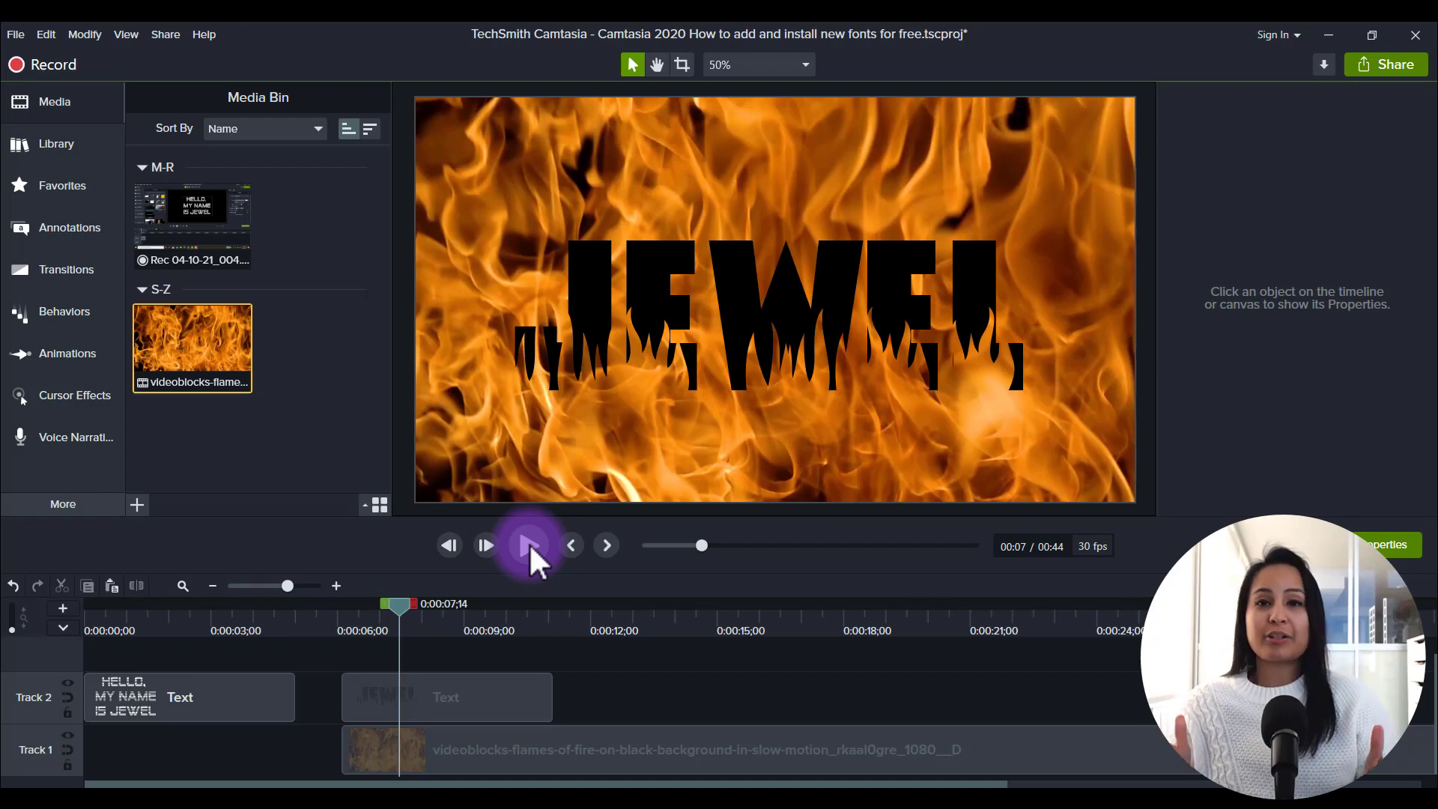